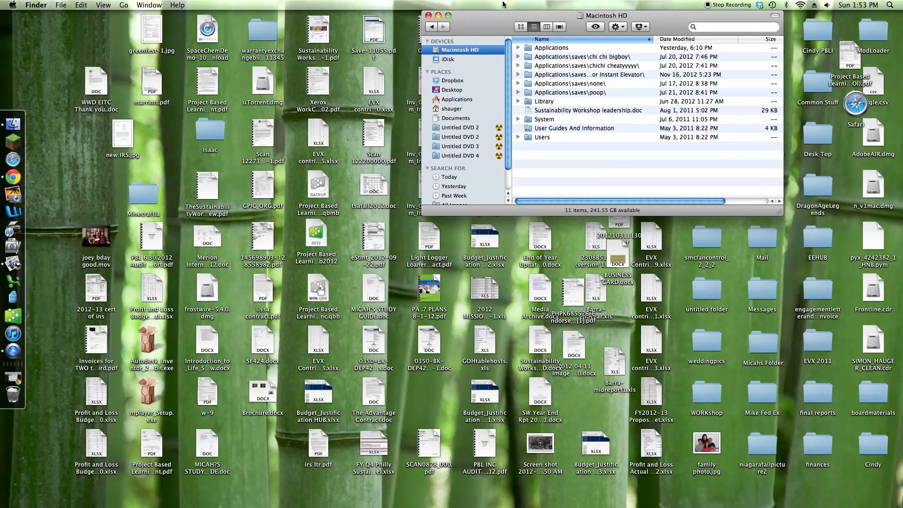
Navigate Finder to home > Library > Application Support.
left_click_drag(505, 3, 254, 4)
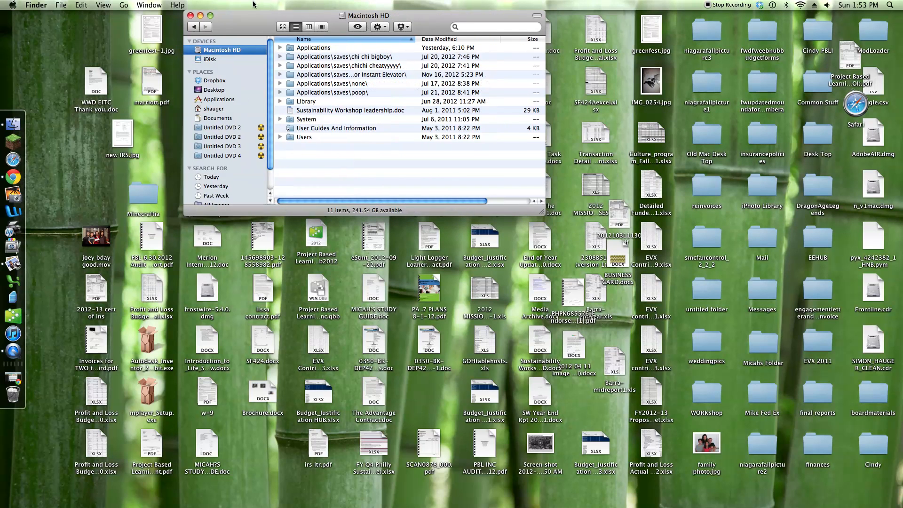
left_click_drag(247, 16, 173, 15)
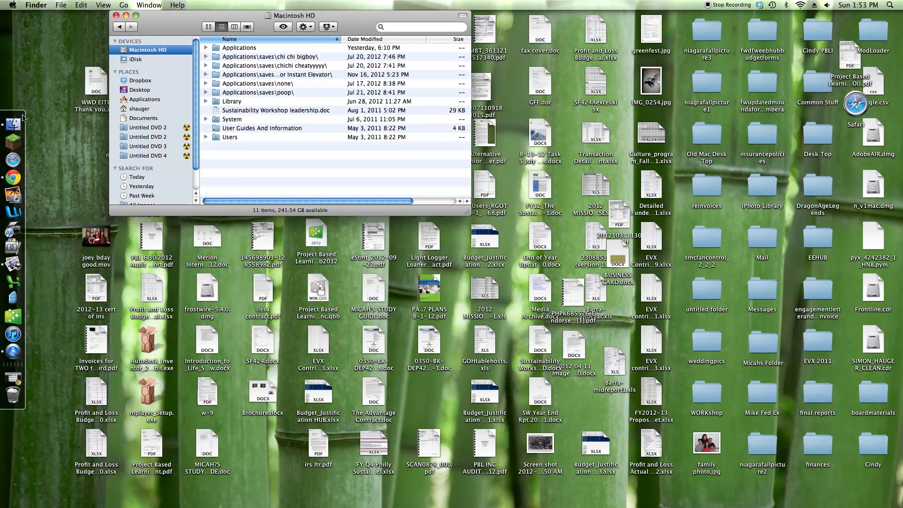
left_click(142, 111)
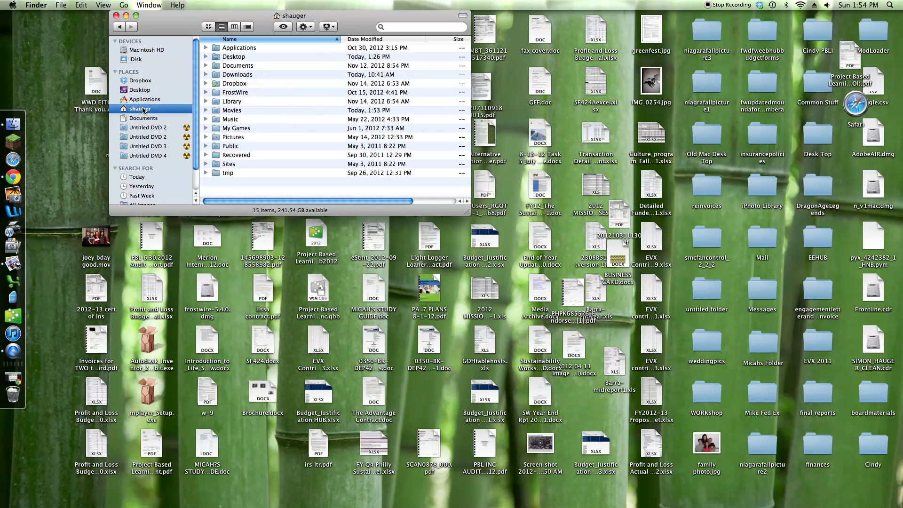
double_click(242, 101)
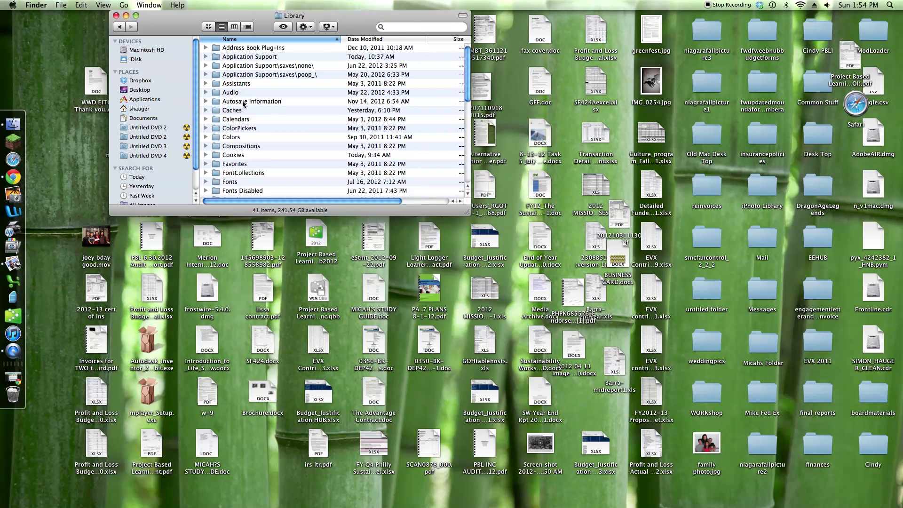
double_click(254, 58)
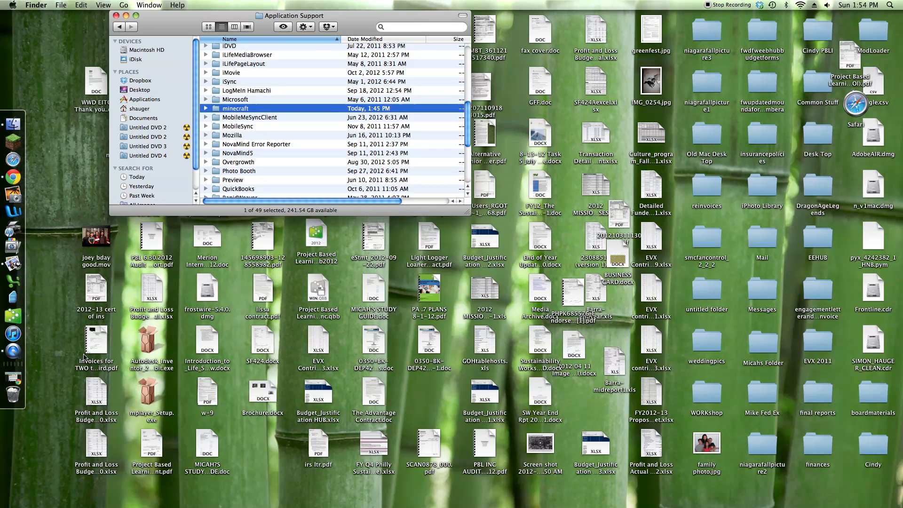
Trash the old minecraft folder and relaunch Minecraft from the Dock.
left_click_drag(258, 111, 36, 388)
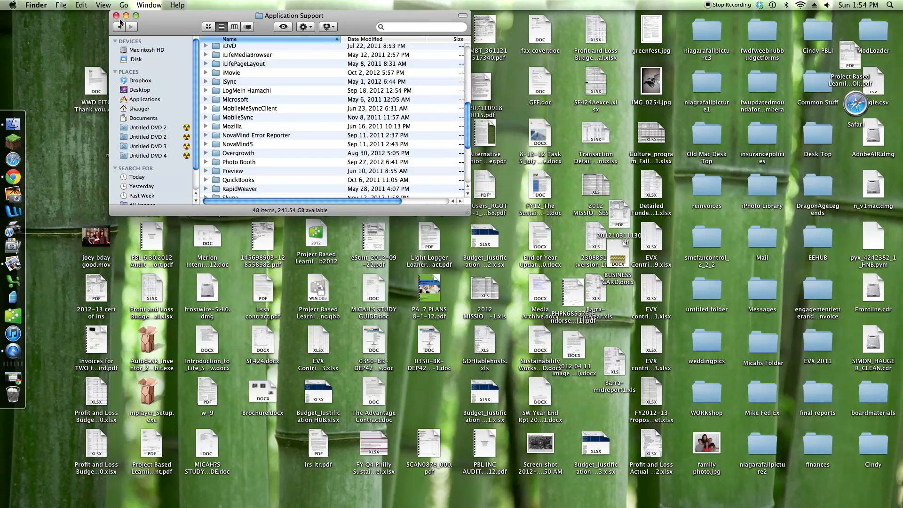
left_click_drag(121, 29, 487, 29)
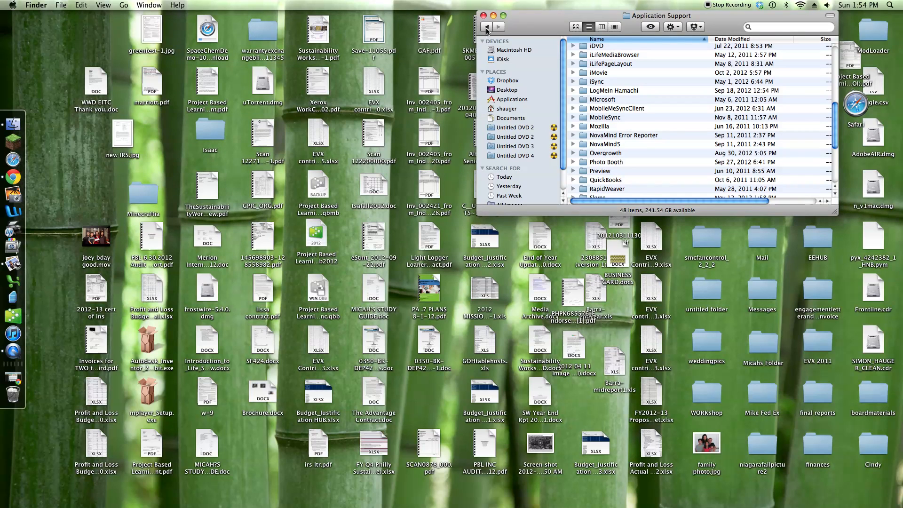
left_click(29, 148)
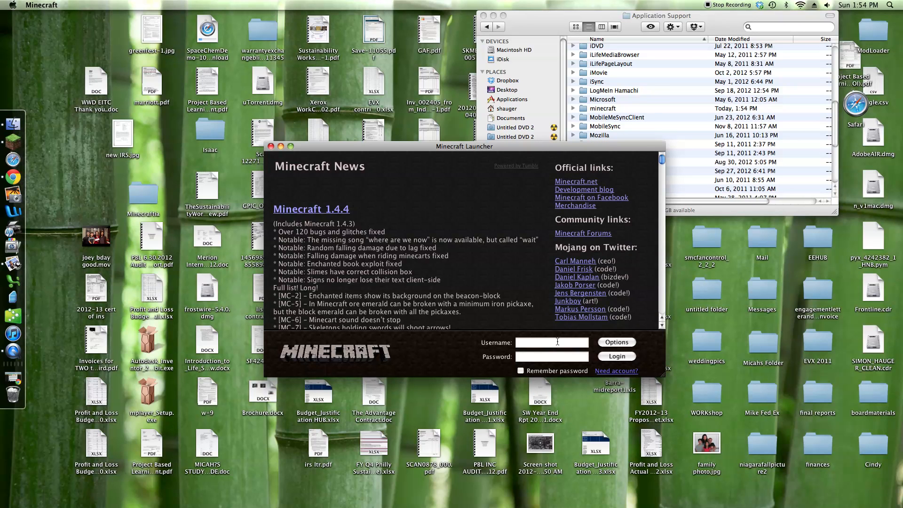
Log in to the launcher with username and password, Remember password ticked.
left_click(557, 341)
left_click(563, 358)
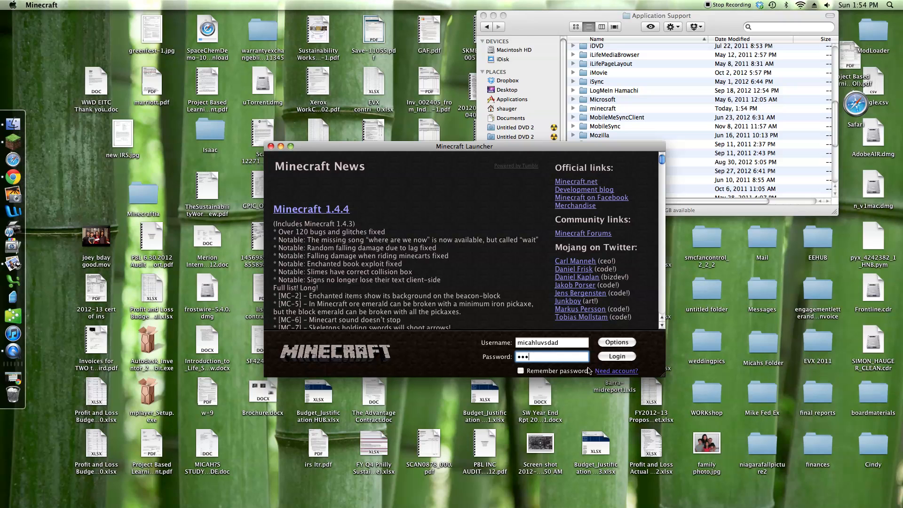
left_click(521, 370)
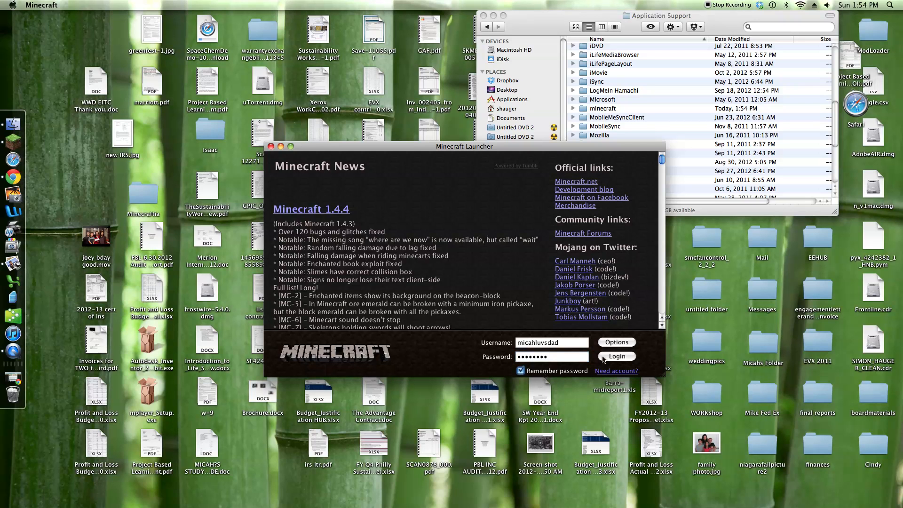
left_click(608, 342)
left_click(572, 288)
left_click(606, 354)
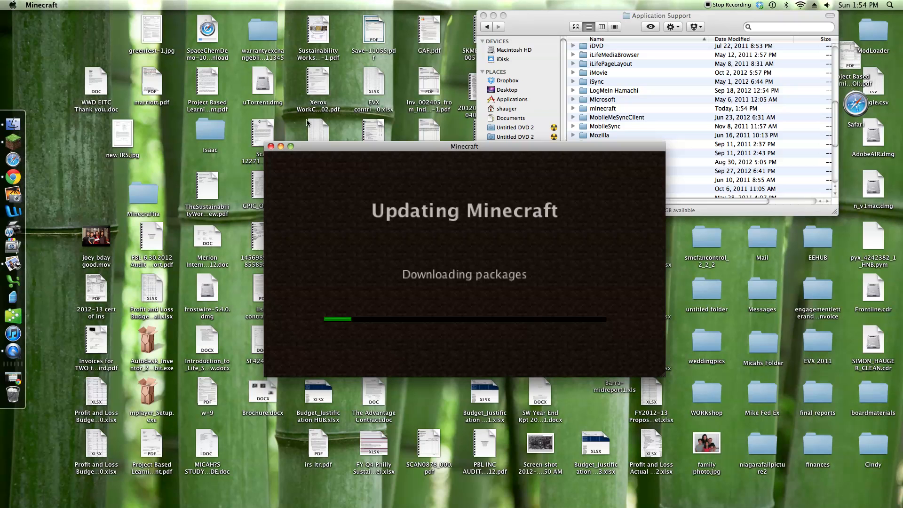
Open the freshly created minecraft folder in Finder, then quit the game at its title screen.
left_click(642, 21)
left_click(603, 110)
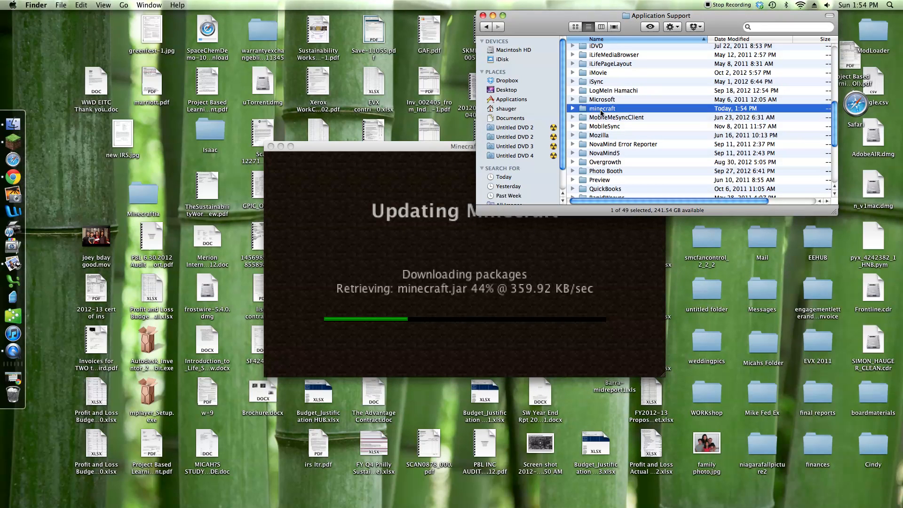
double_click(601, 111)
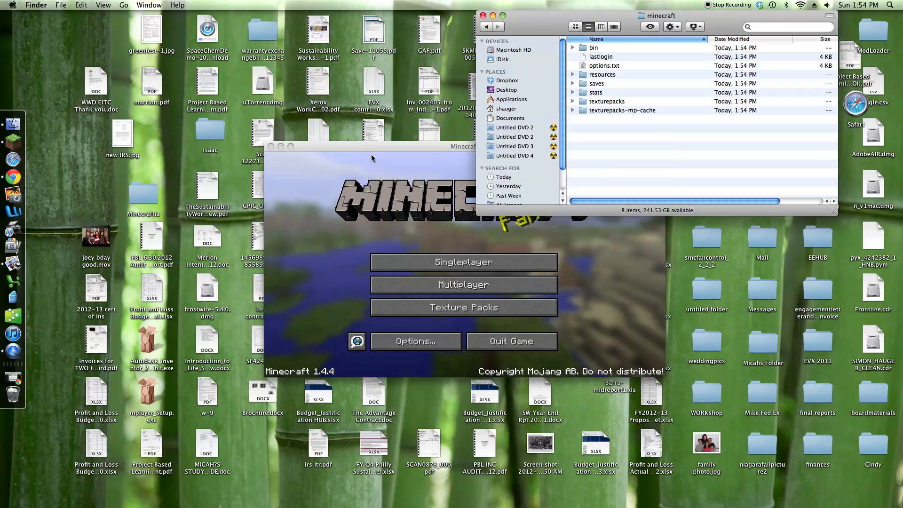
left_click(372, 158)
left_click(270, 147)
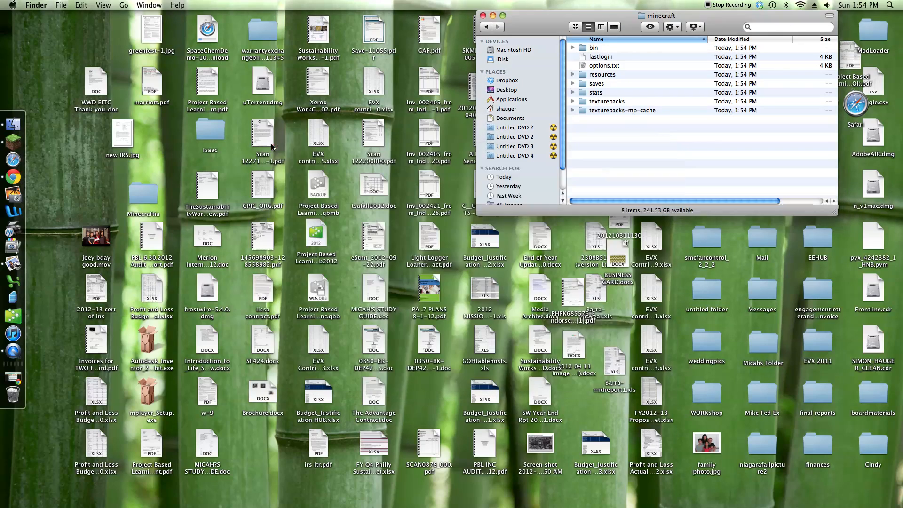
Download the T.E.S. V Skyrim Mod zip from its forum topic in Chrome.
left_click(13, 176)
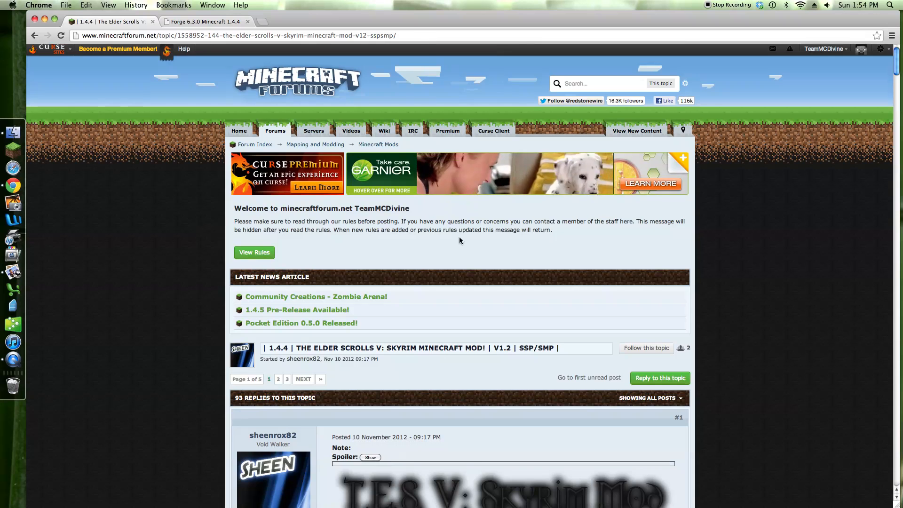
scroll(459, 240, "down", 3)
scroll(423, 200, "down", 2)
scroll(419, 203, "down", 4)
scroll(417, 199, "down", 5)
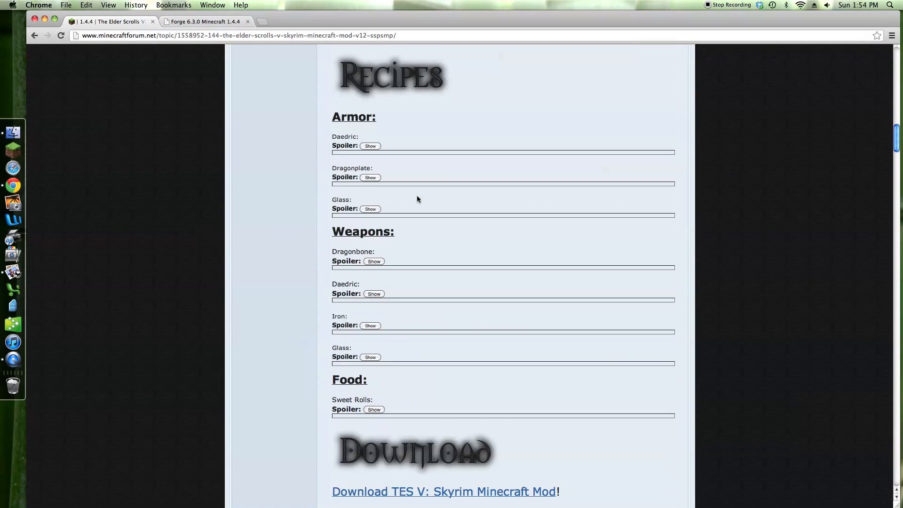
scroll(417, 195, "down", 3)
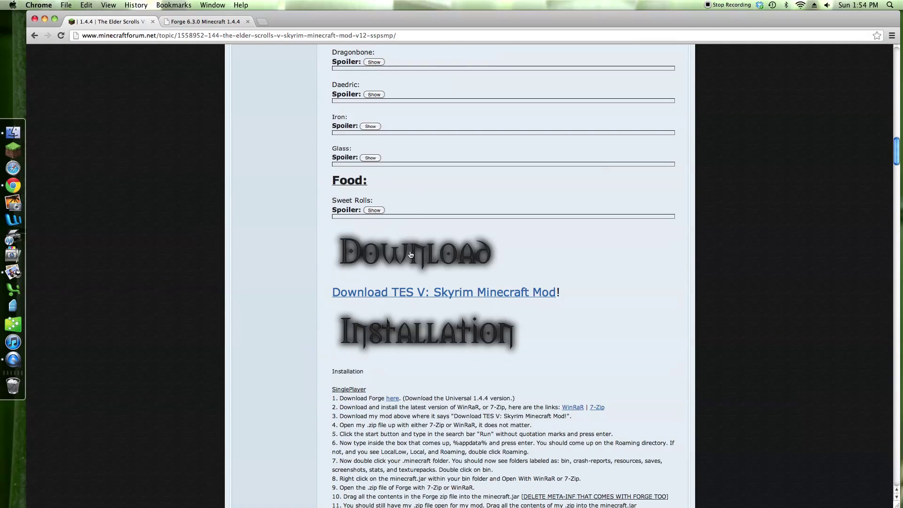
left_click(438, 294)
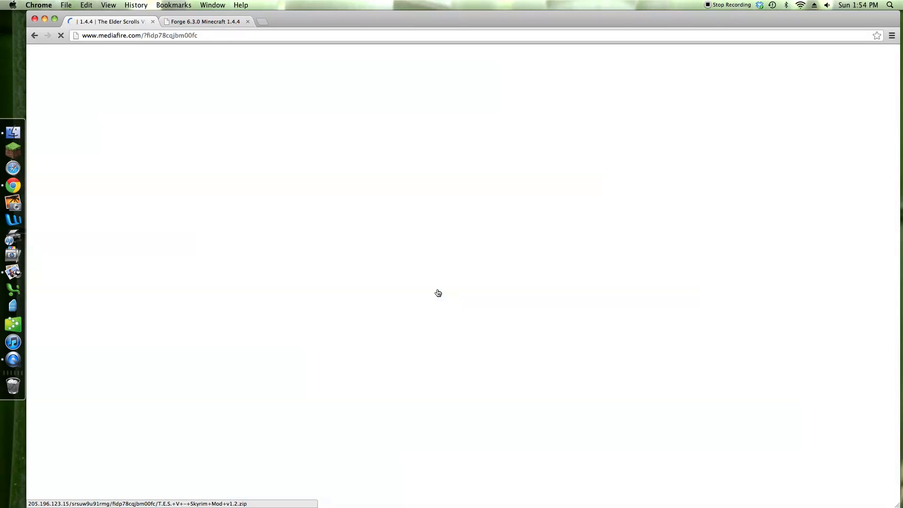
left_click(462, 262)
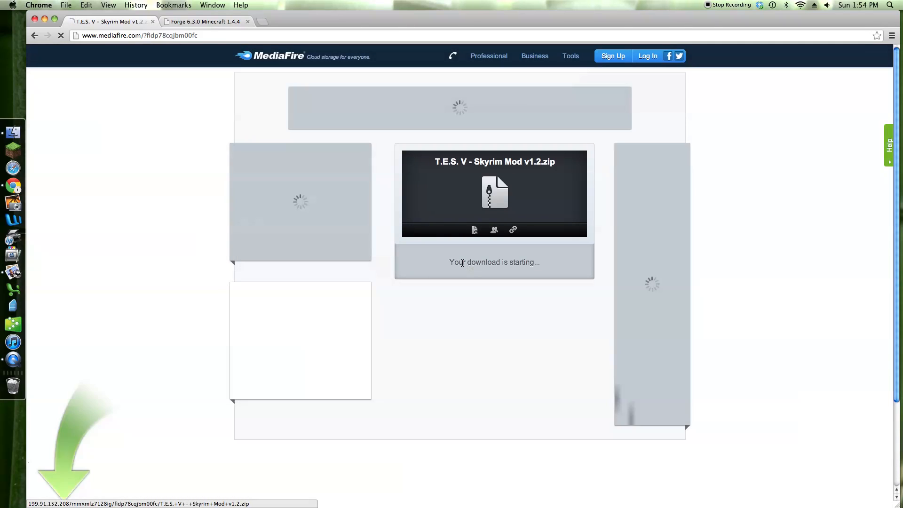
left_click(197, 21)
left_click(284, 39)
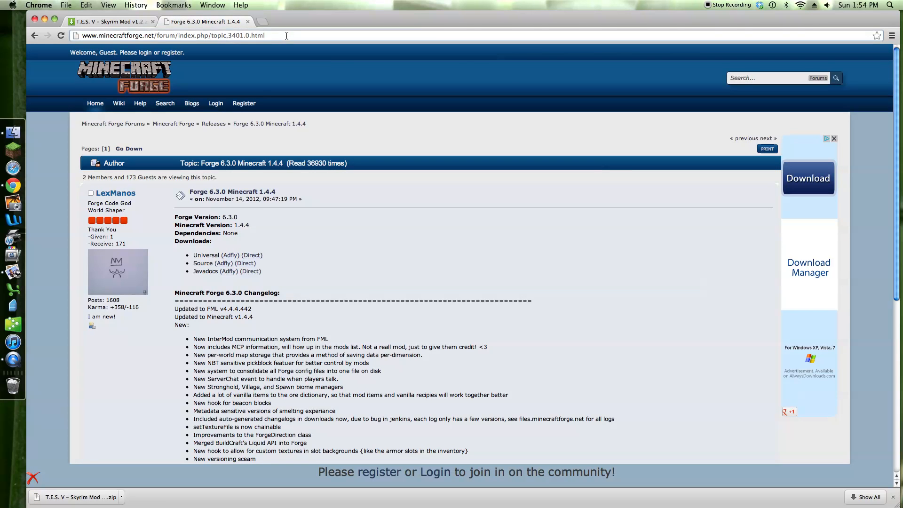
left_click(312, 36)
left_click(126, 25)
left_click(35, 36)
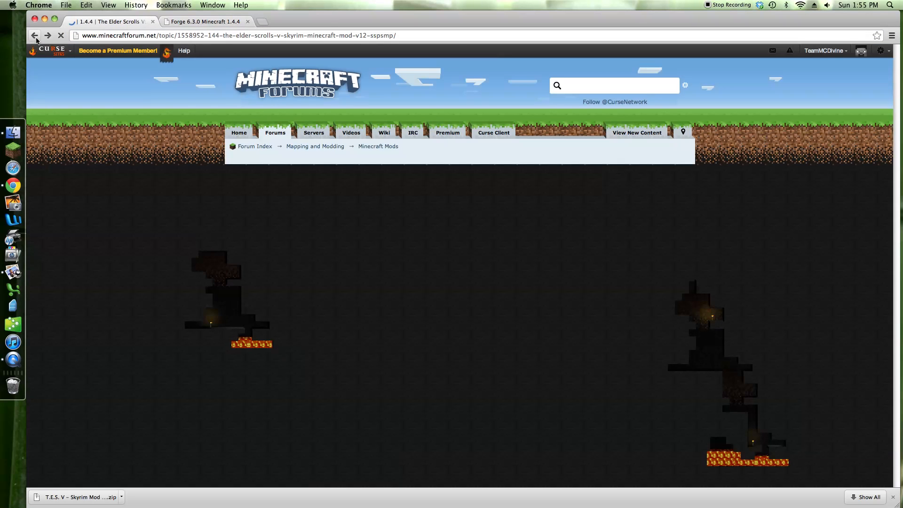
scroll(319, 182, "down", 3)
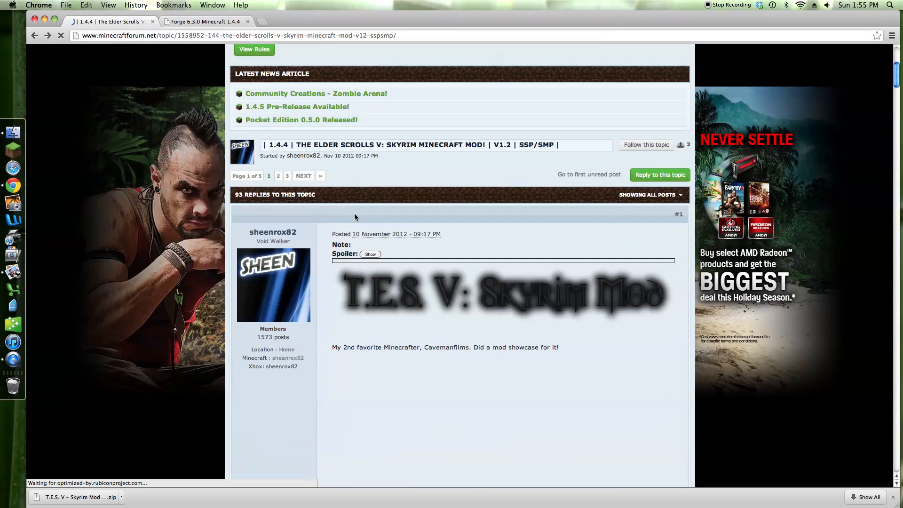
scroll(354, 213, "down", 5)
scroll(356, 212, "down", 5)
scroll(360, 210, "down", 8)
scroll(360, 211, "down", 5)
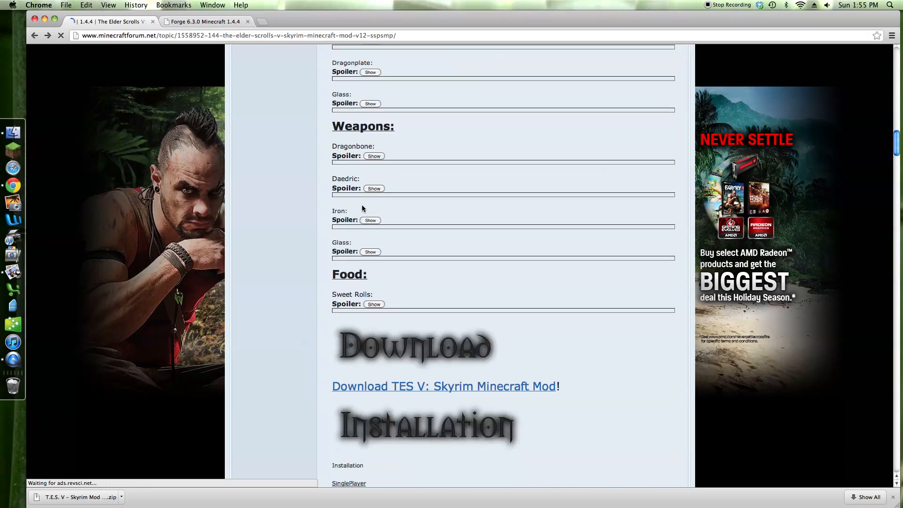
scroll(362, 205, "down", 3)
scroll(364, 214, "down", 2)
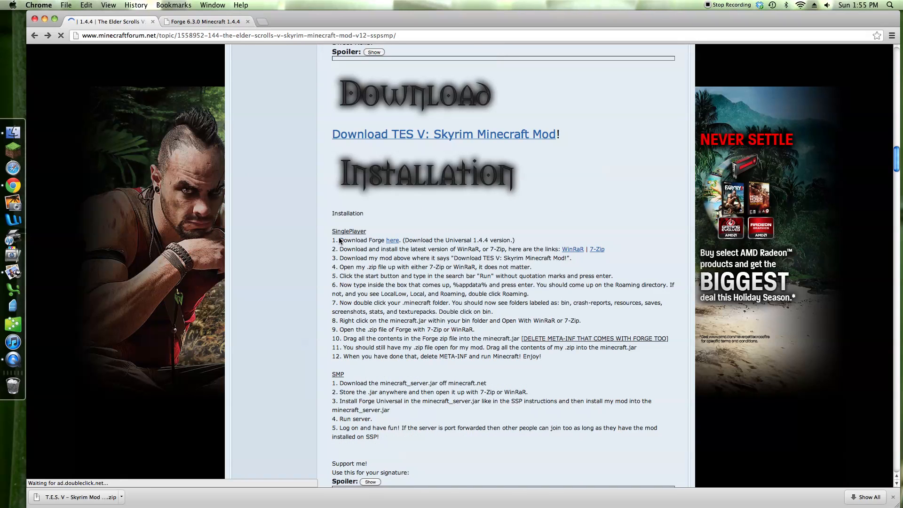
left_click_drag(346, 242, 358, 242)
scroll(425, 225, "up", 3)
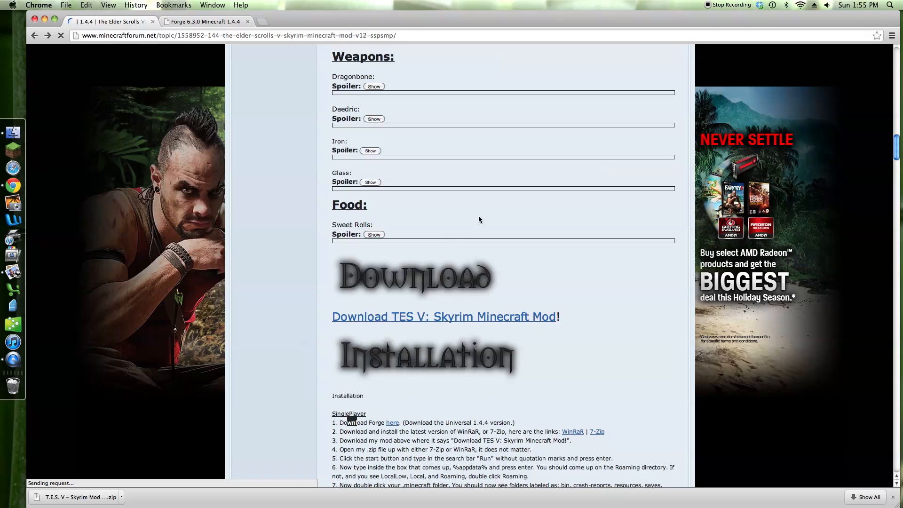
scroll(480, 220, "up", 5)
scroll(480, 220, "up", 3)
Download the Forge 6.3.0 universal zip, unpack the Skyrim zip and move Chrome down.
key("ctrl+Tab")
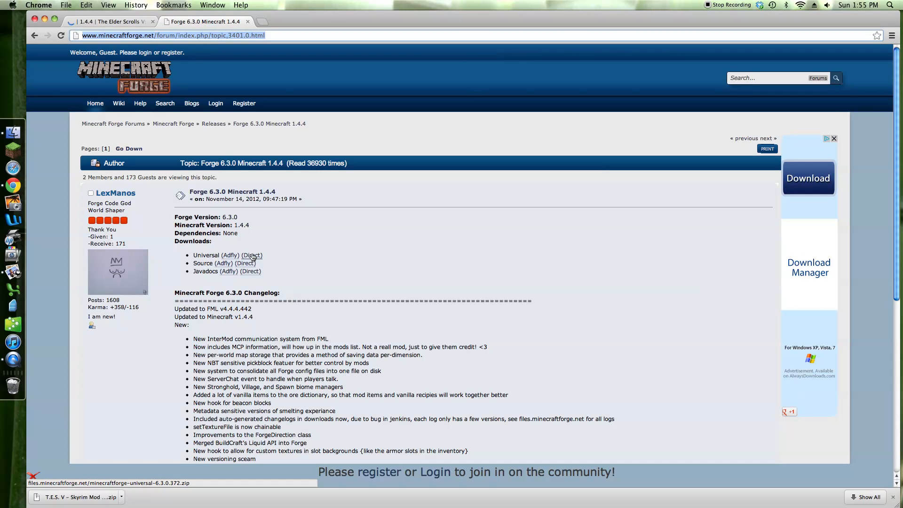
left_click(252, 257)
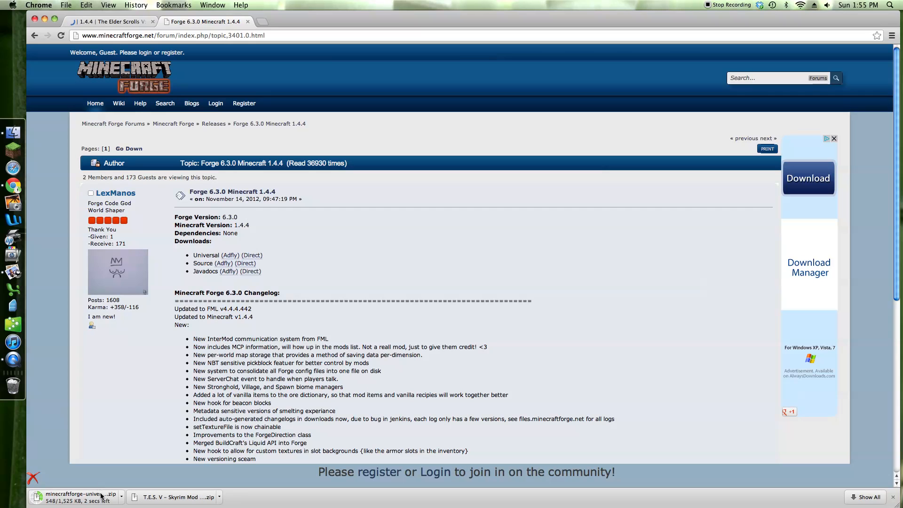
left_click(124, 23)
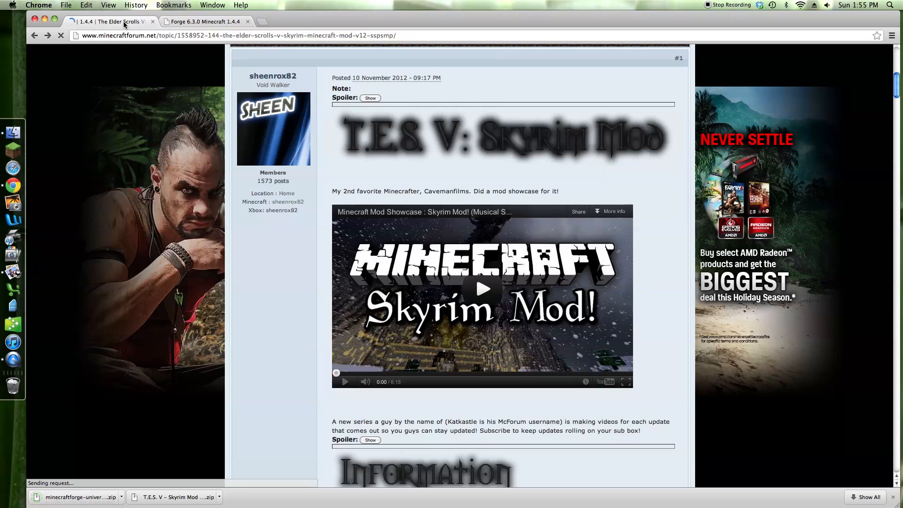
left_click(193, 497)
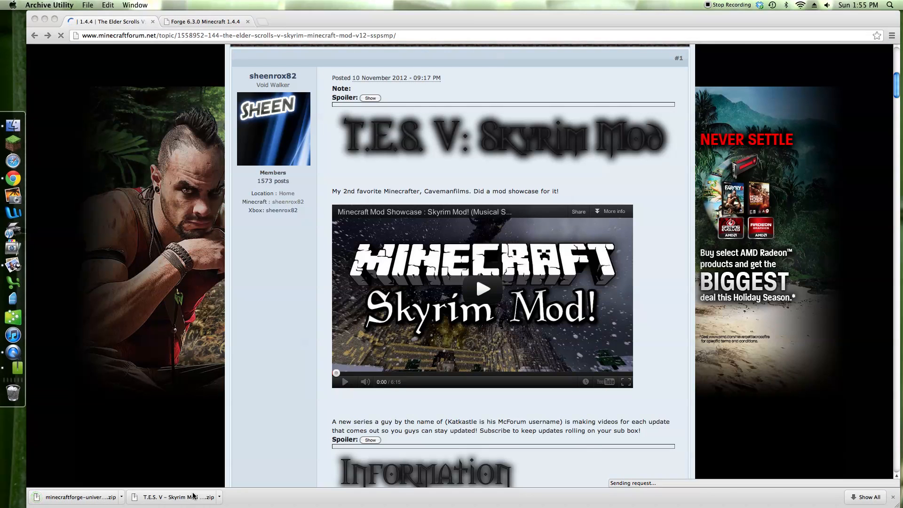
left_click_drag(313, 23, 331, 392)
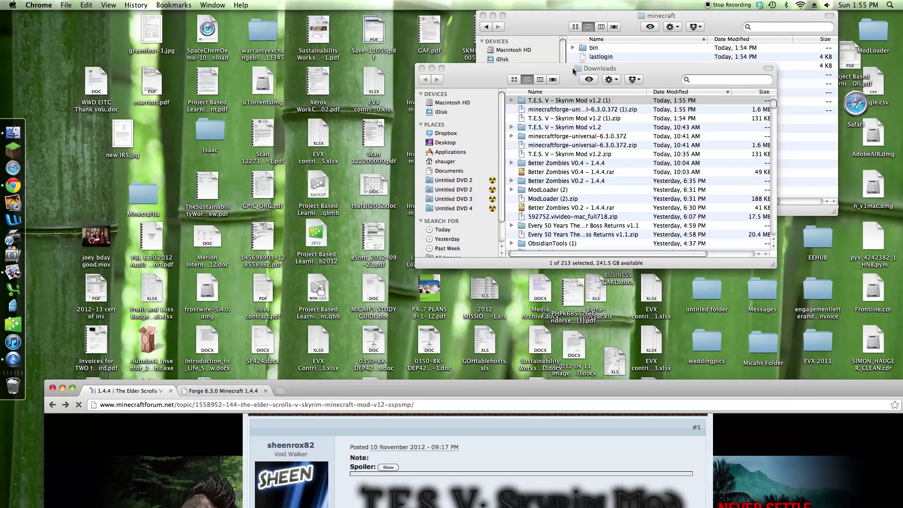
Close Chrome and the minecraft window, then browse Macintosh HD's Library Application Support.
left_click(54, 389)
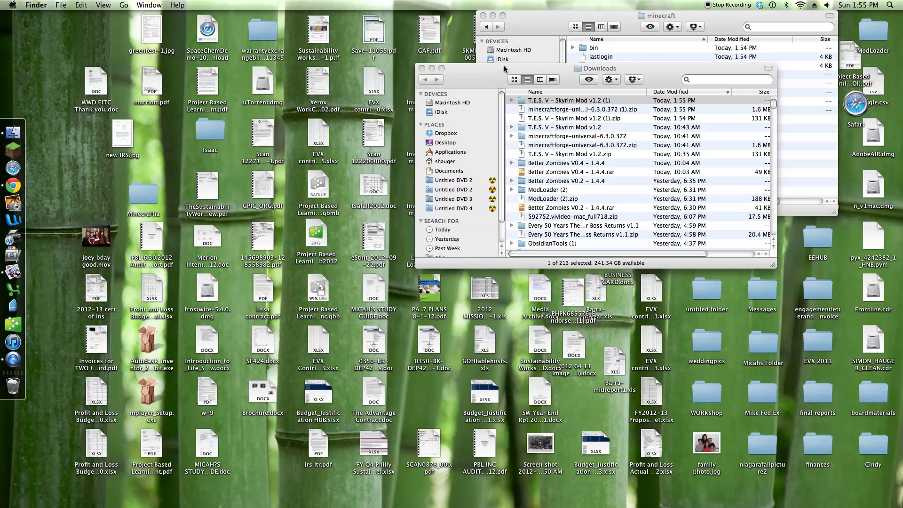
left_click_drag(504, 69, 192, 67)
left_click(596, 24)
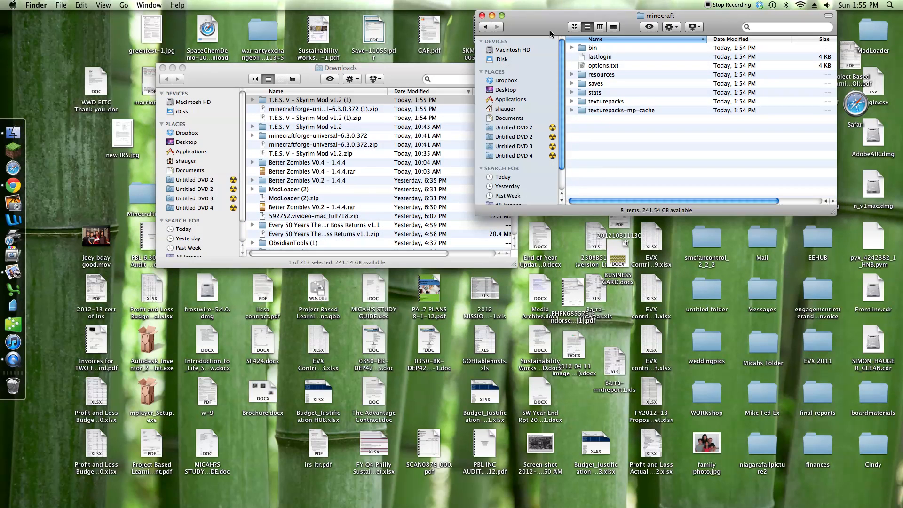
left_click_drag(547, 21, 595, 22)
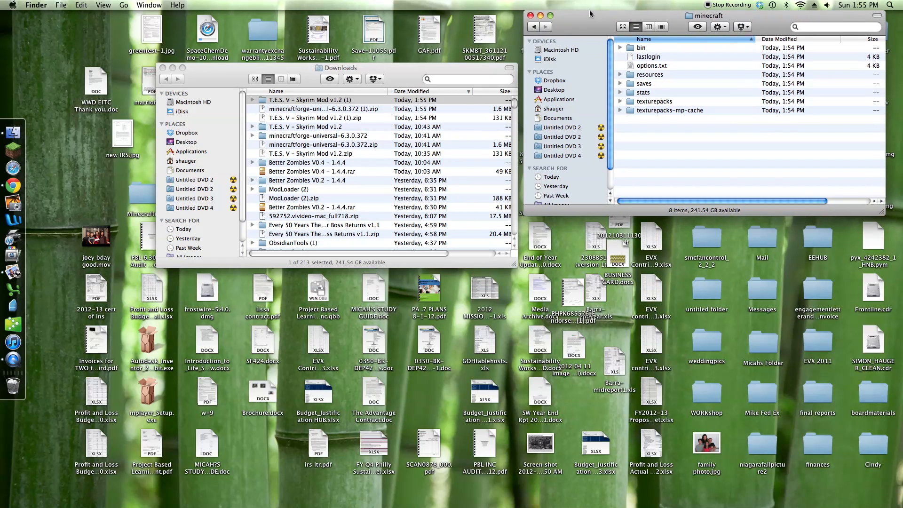
left_click(530, 15)
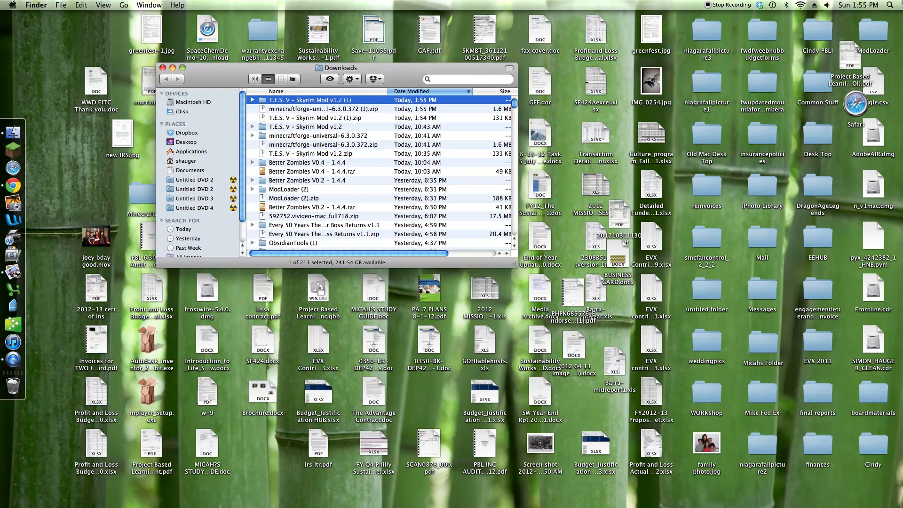
left_click(888, 5)
type("macin")
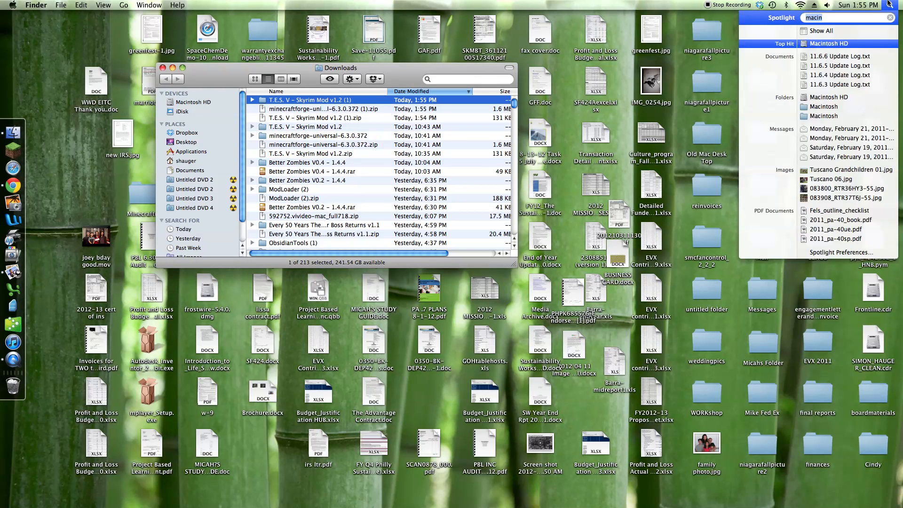
left_click(851, 45)
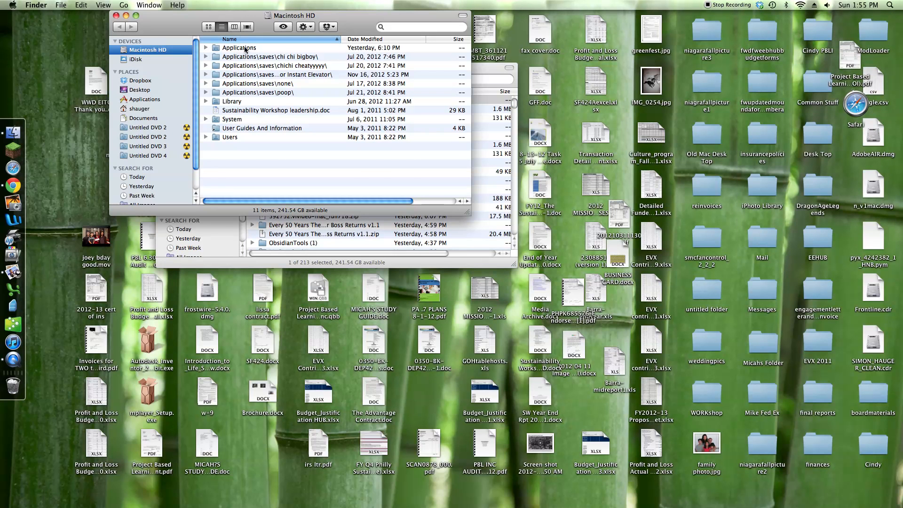
double_click(245, 102)
double_click(243, 47)
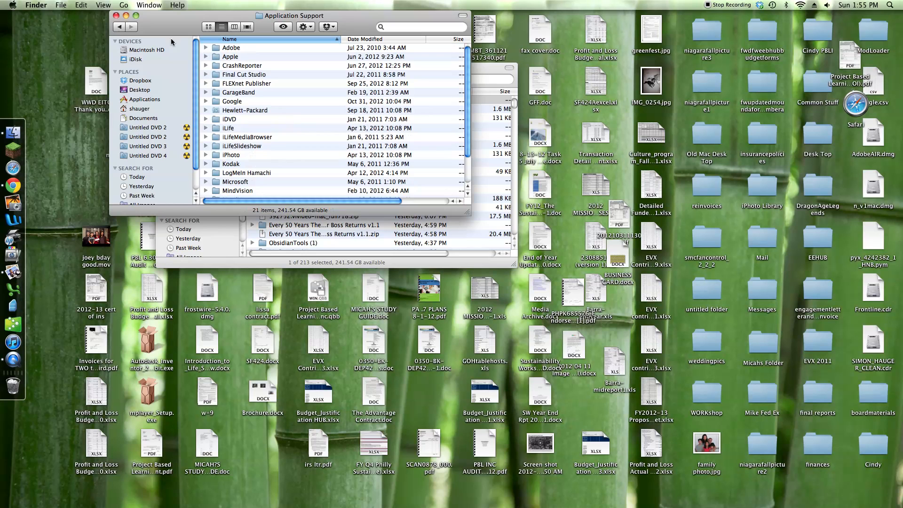
scroll(307, 143, "down", 2)
scroll(307, 143, "up", 2)
Open home > Library > Application Support > minecraft > bin and select minecraft.jar.
left_click(134, 111)
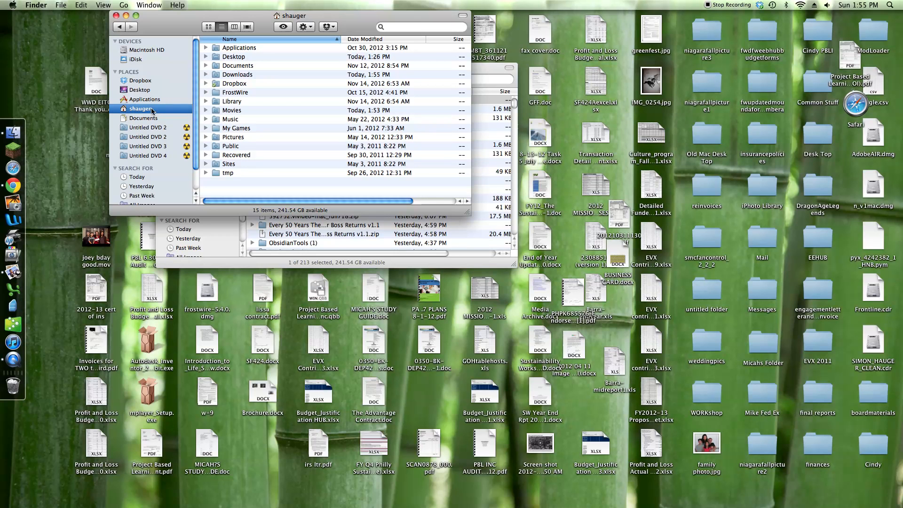
double_click(227, 103)
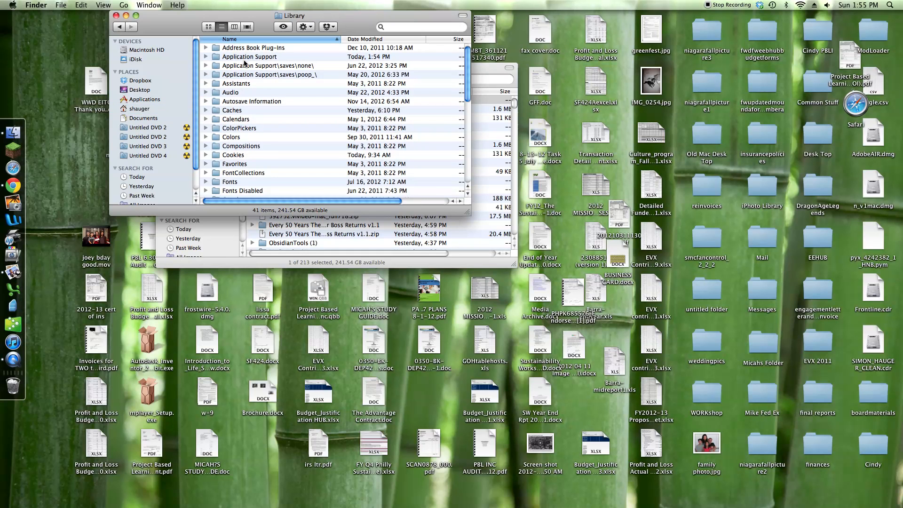
double_click(244, 56)
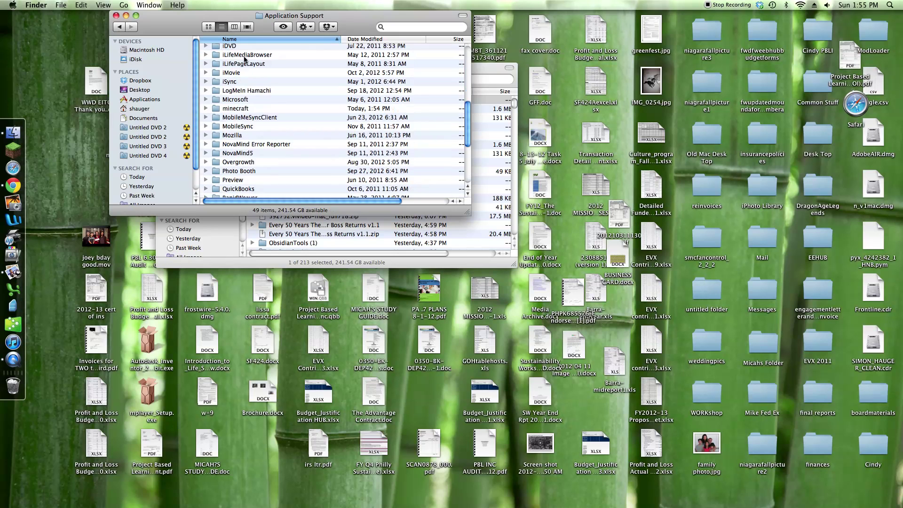
left_click(251, 109)
double_click(240, 110)
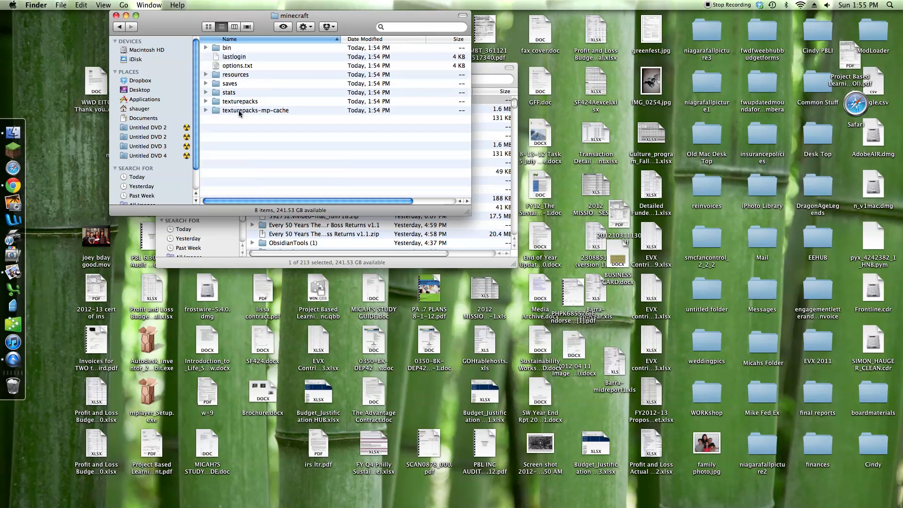
double_click(227, 47)
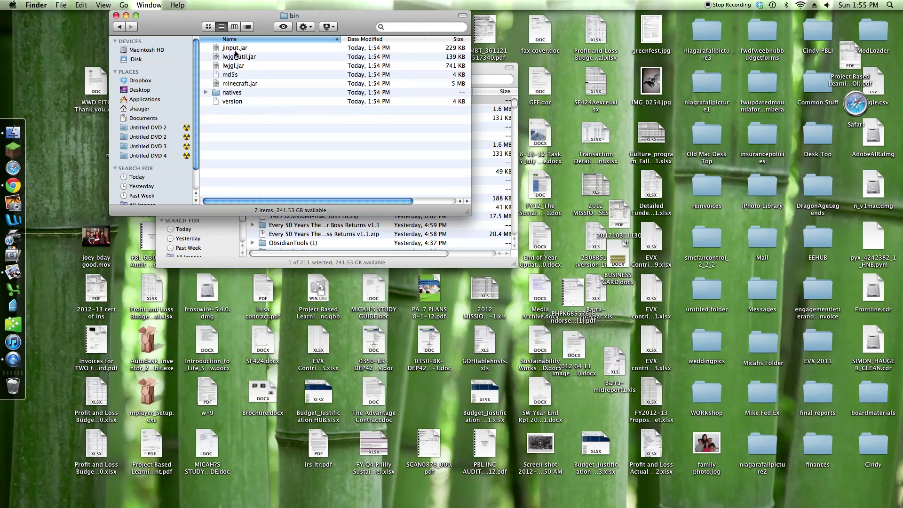
left_click(241, 84)
Show the Open With application choices for minecraft.jar.
right_click(241, 85)
mouse_move(282, 96)
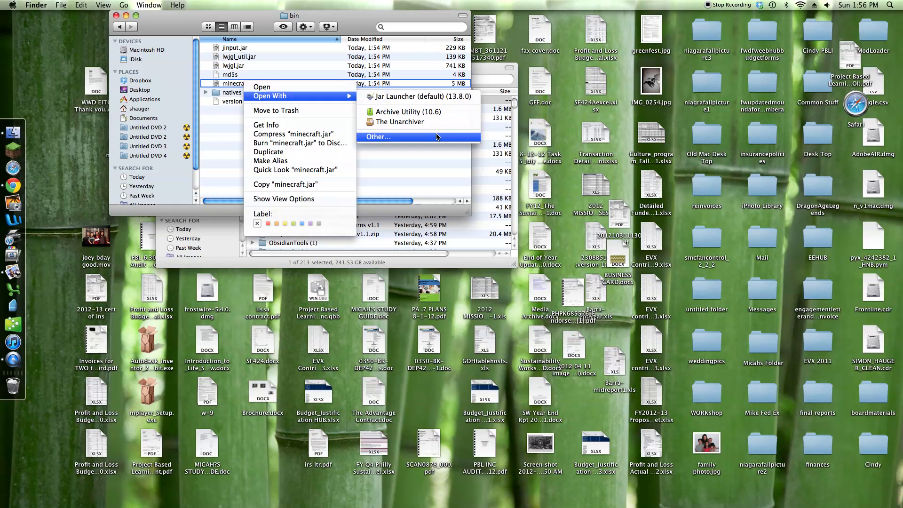
Extract minecraft.jar with Archive Utility and trash the original jar.
left_click(406, 112)
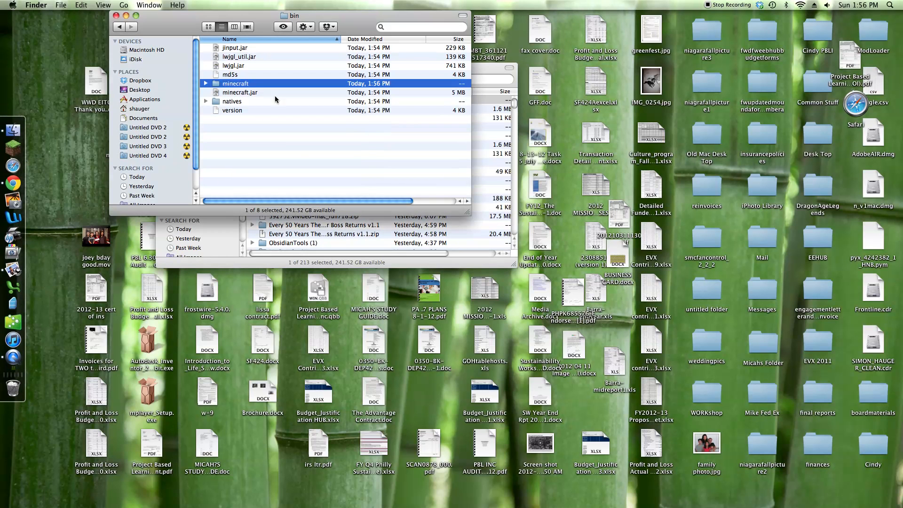
left_click(275, 98, "shift")
left_click(255, 94)
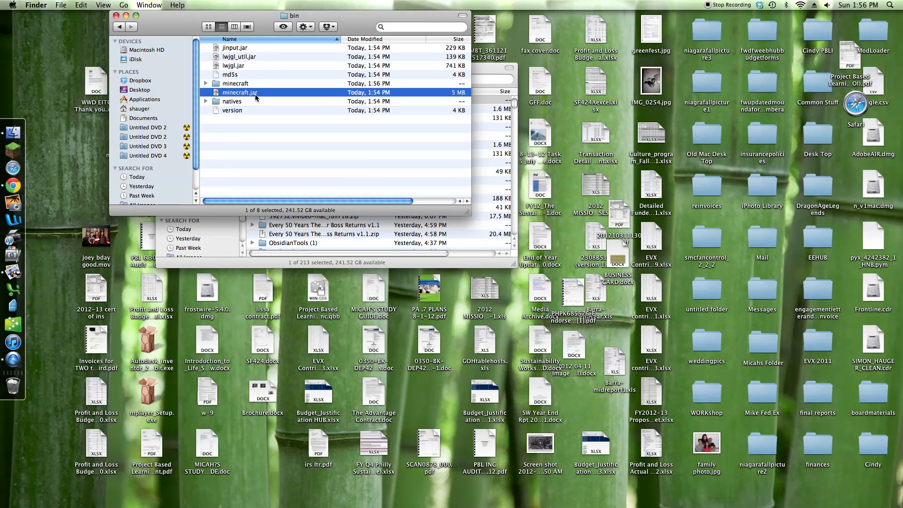
left_click_drag(27, 377, 29, 395)
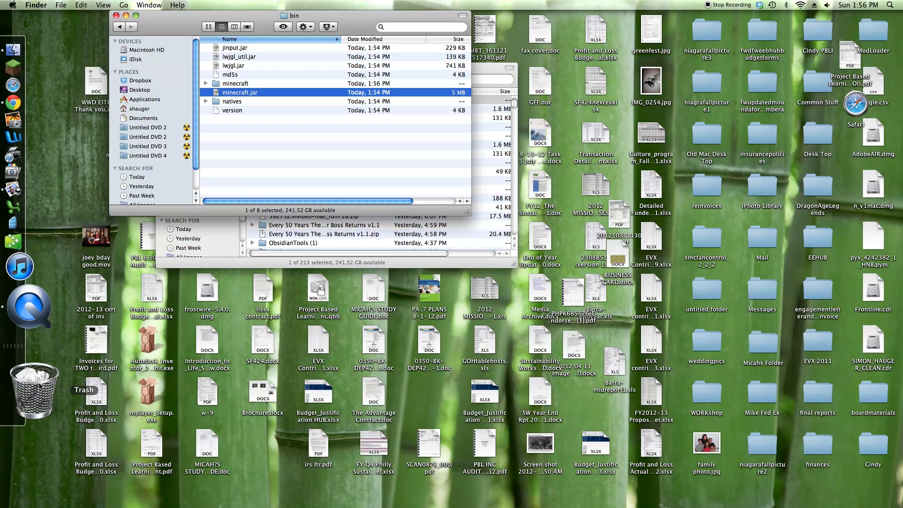
Rename the extracted folder to minecraft.jar, keeping the .jar extension, and open it.
left_click(247, 84)
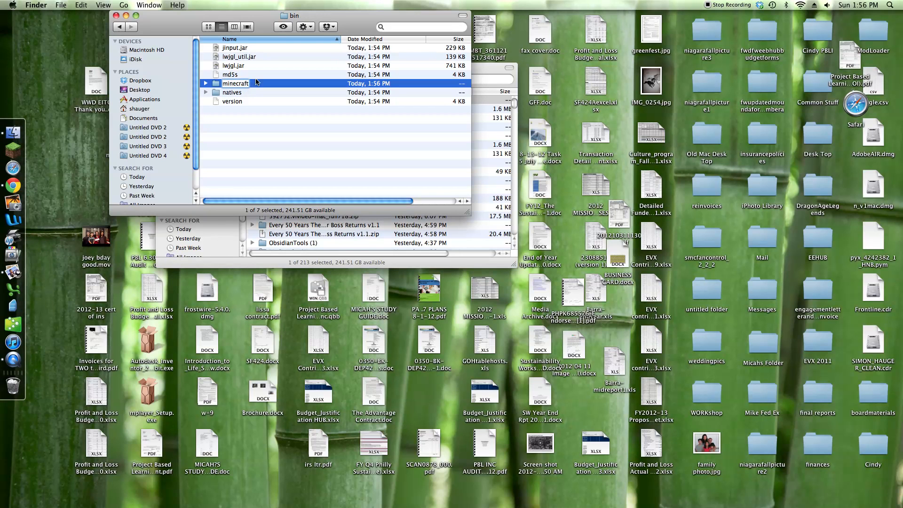
type(".jar")
key("Return")
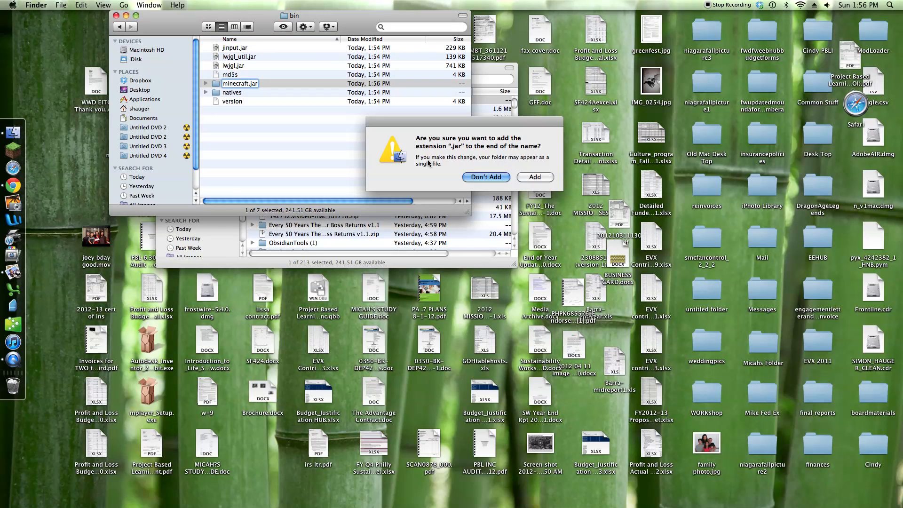
left_click(541, 176)
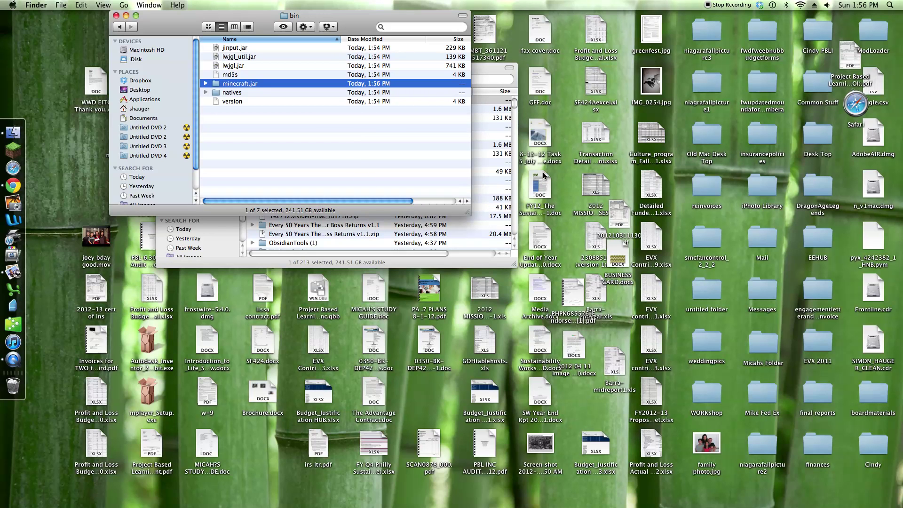
double_click(267, 83)
mouse_move(467, 51)
left_mouse_down()
mouse_move(479, 182)
mouse_move(483, 143)
left_mouse_up()
Paste all minecraftforge-universal-6.3.0.372 files into minecraft.jar, replacing duplicates.
left_click(479, 74)
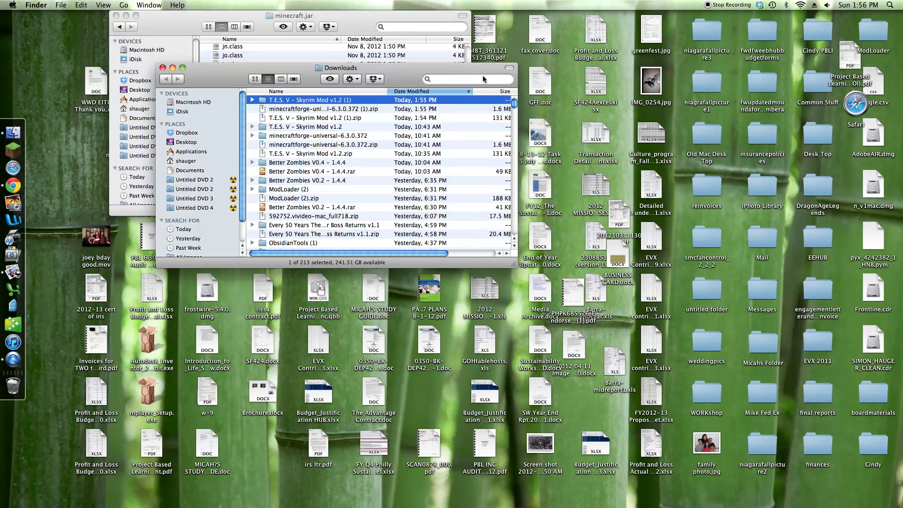
double_click(343, 134)
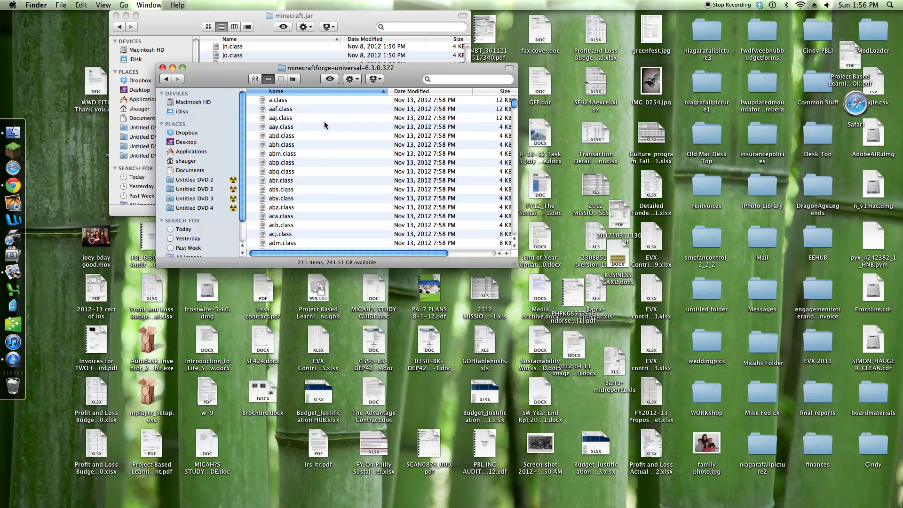
key("cmd+a")
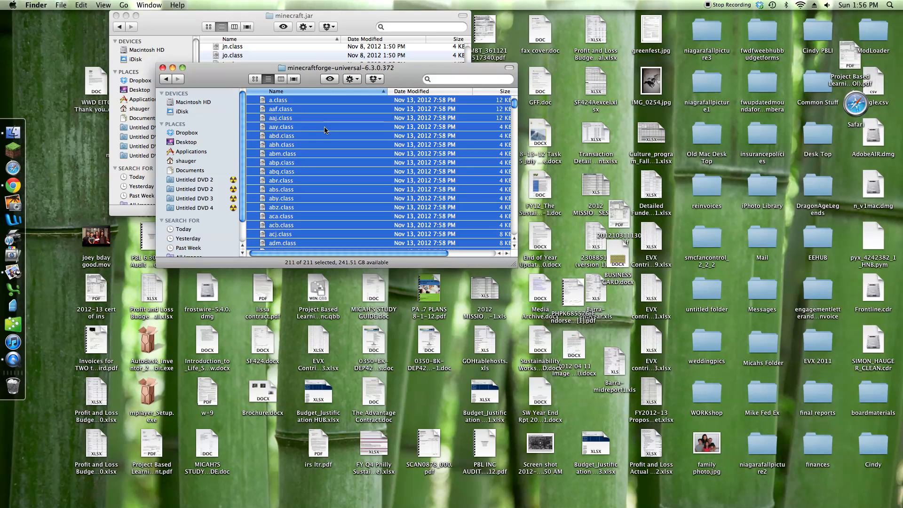
left_click(354, 26)
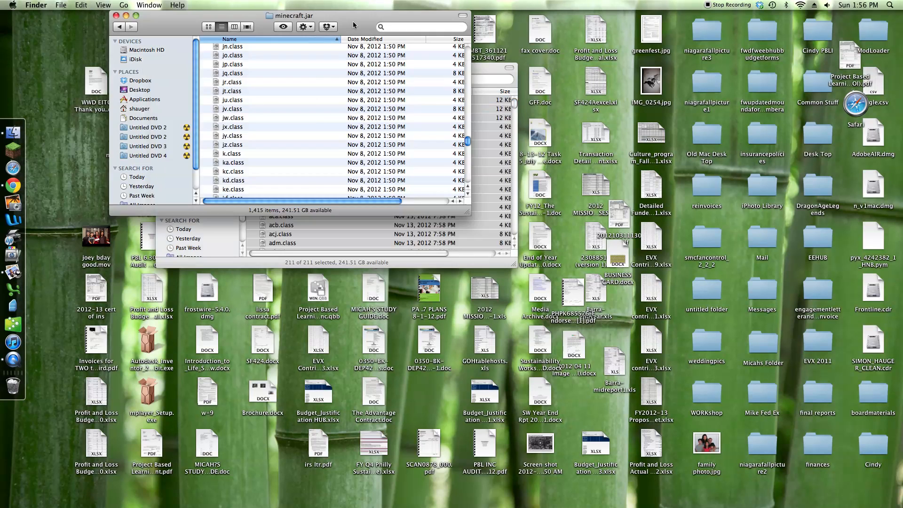
key("super+v")
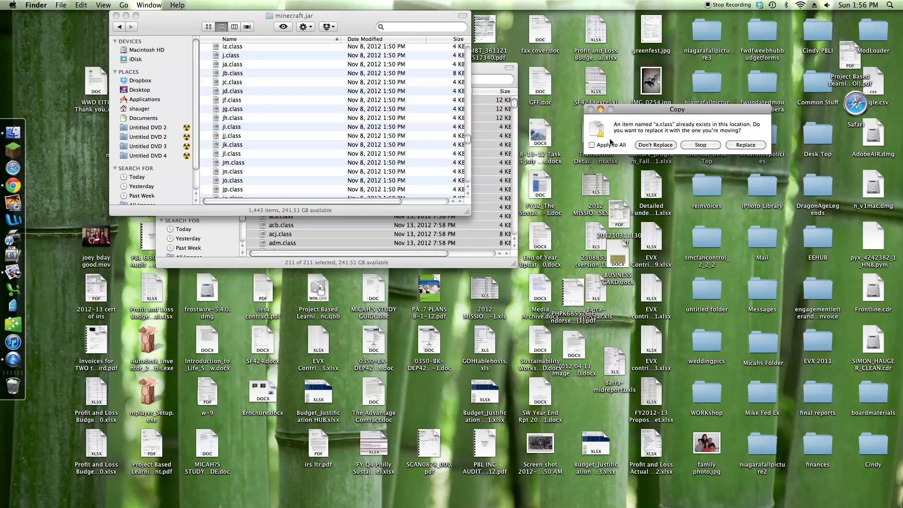
left_click(745, 145)
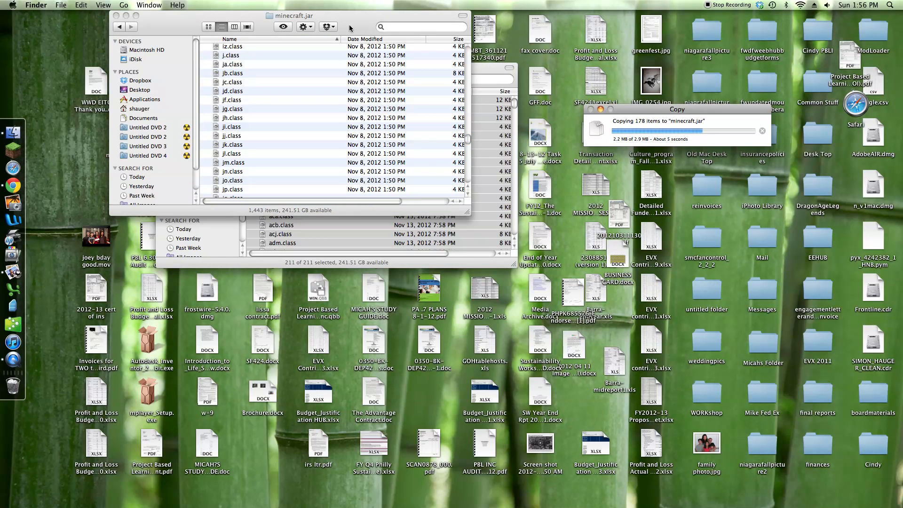
left_click_drag(468, 136, 469, 142)
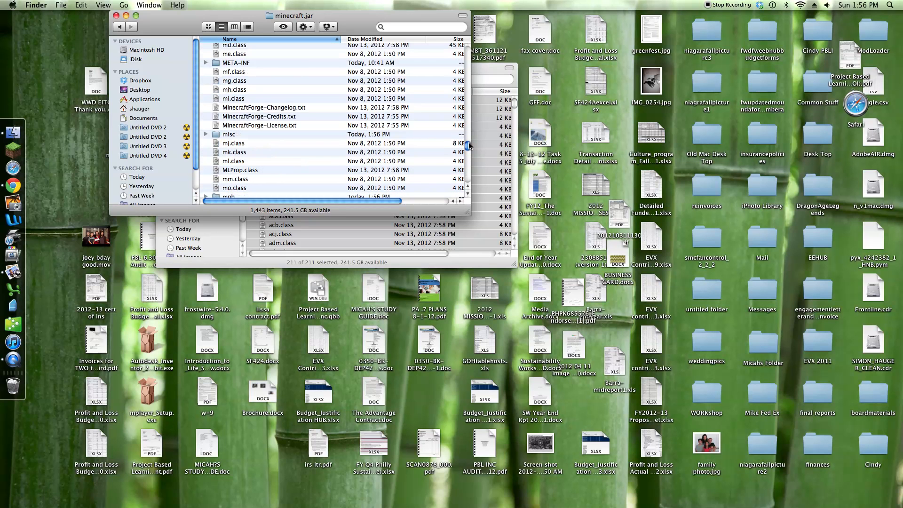
Trash the META-INF folder inside minecraft.jar.
left_click(293, 66)
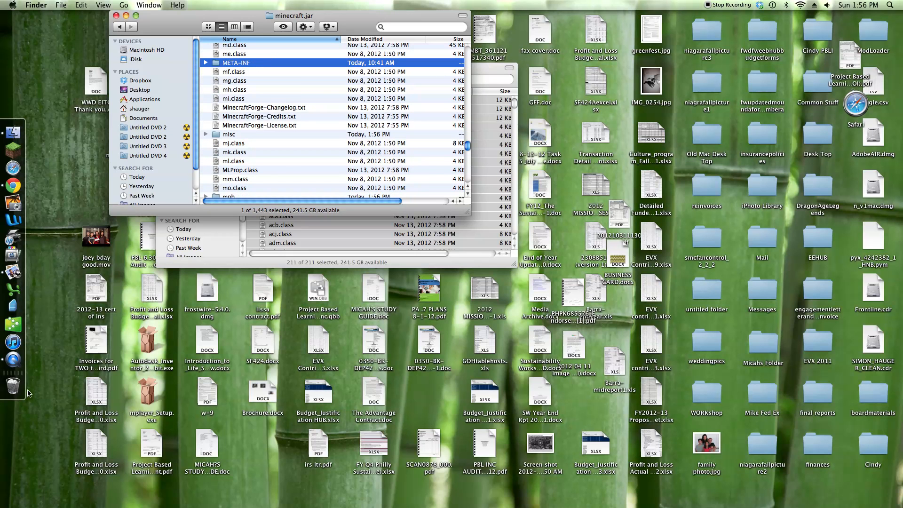
left_click_drag(256, 64, 13, 332)
Select everything in the Skyrim Mod folder except armor and switch to minecraft.jar.
left_click(475, 66)
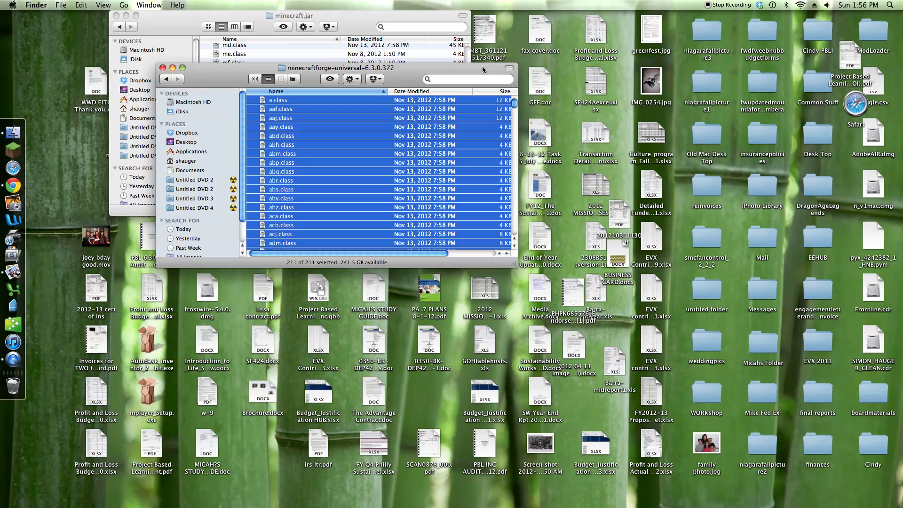
left_click(167, 79)
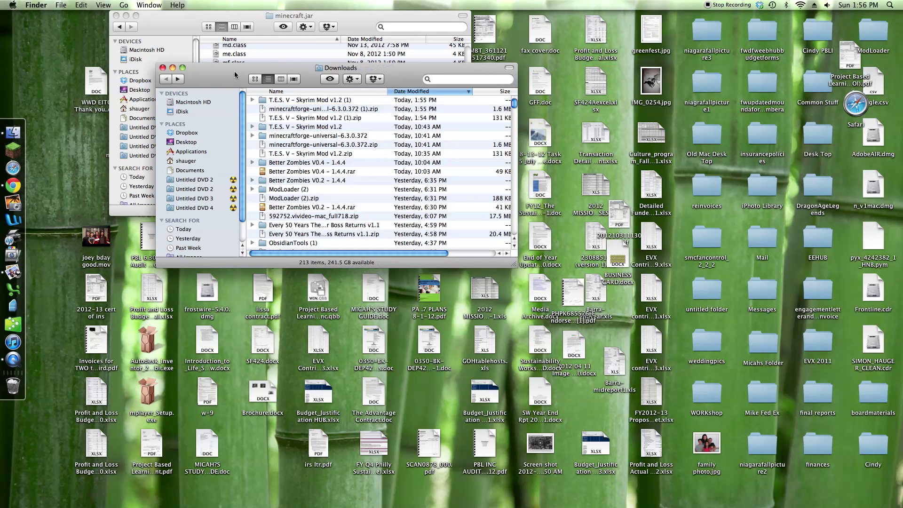
double_click(299, 100)
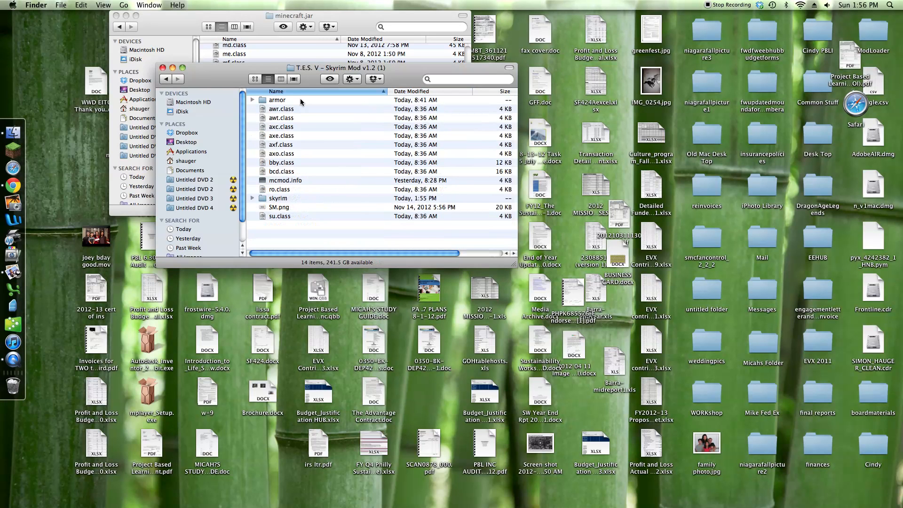
key("cmd+a")
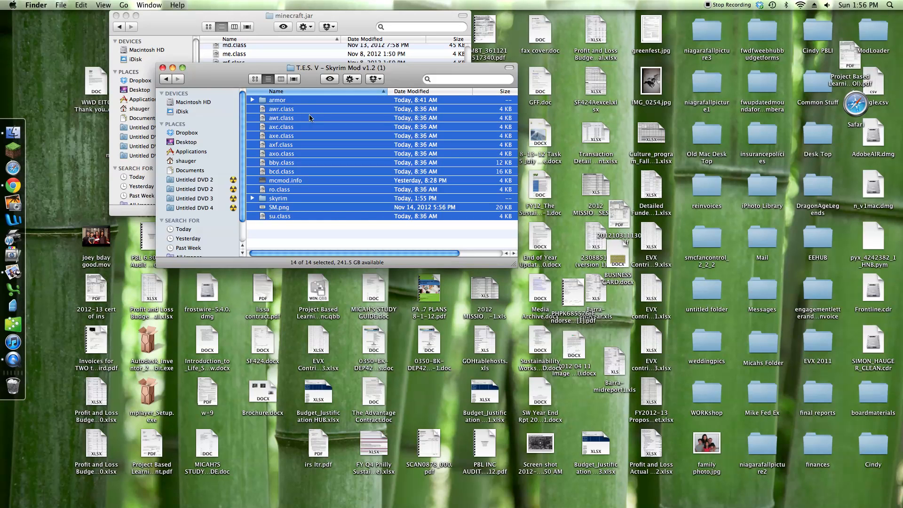
left_click(294, 102, "super")
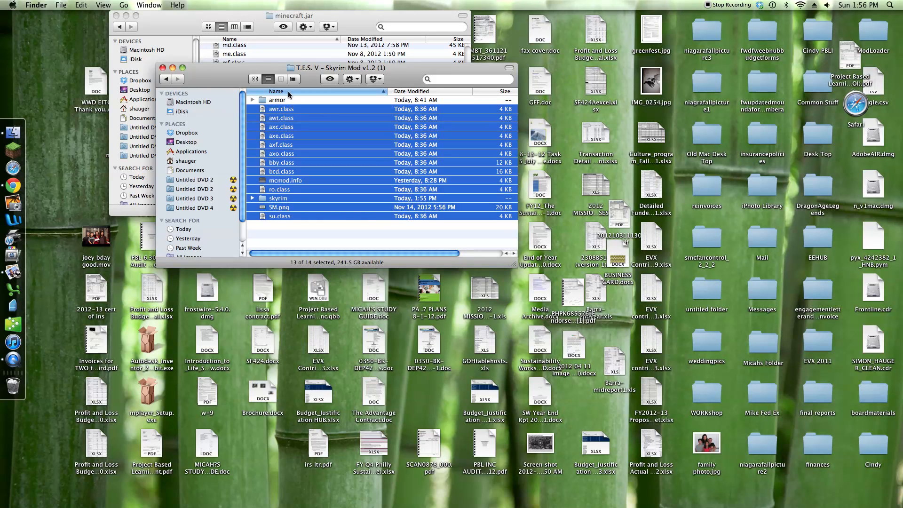
left_click(361, 25)
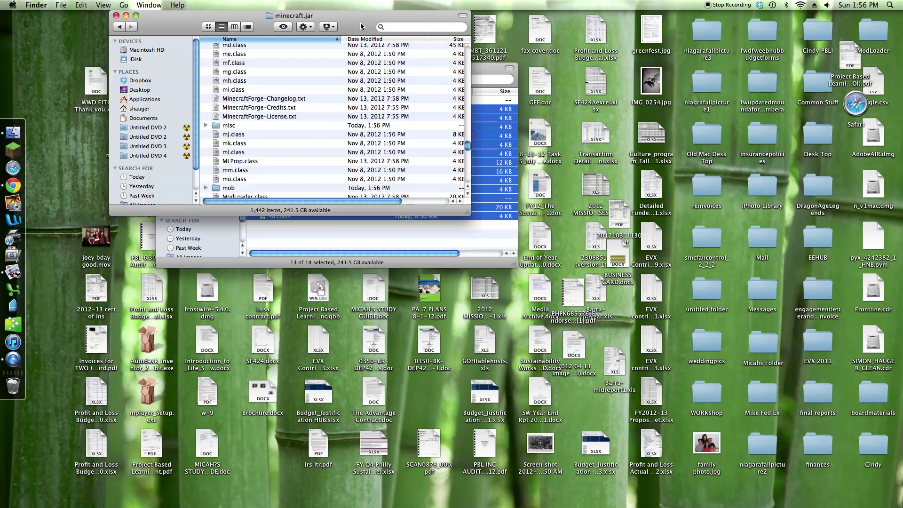
Move the reselected mod items into minecraft.jar, replacing all conflicting files.
left_click(473, 69)
key("super+a")
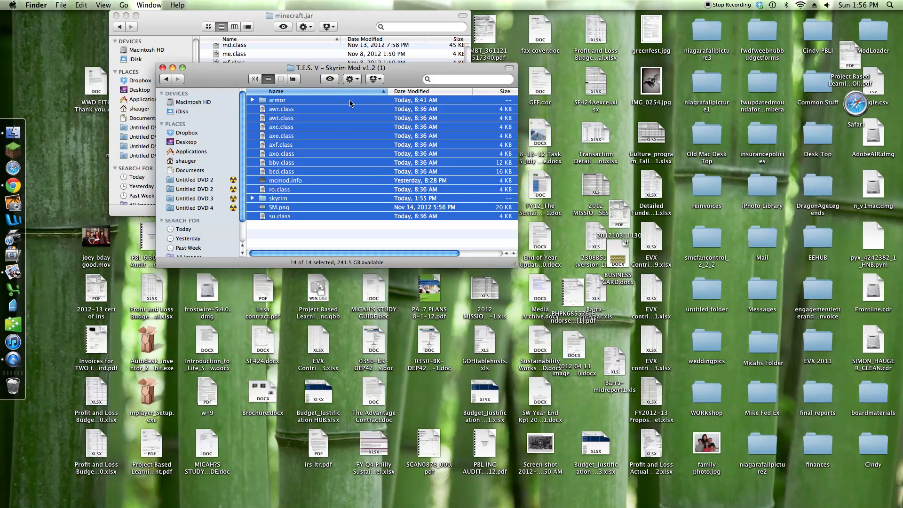
left_click(350, 103, "super")
left_click(359, 28)
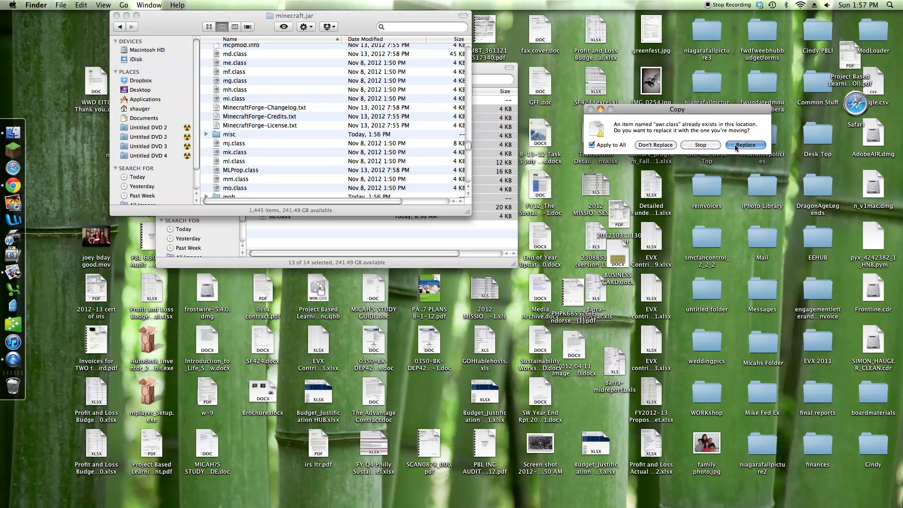
left_click(736, 145)
left_click(479, 66)
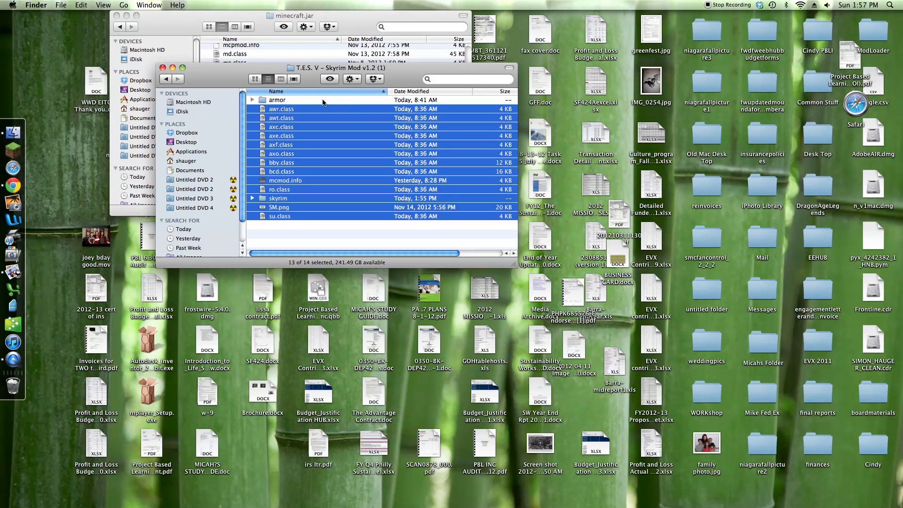
Paste the six daedric, dragonbone and glass PNGs into minecraft.jar's armor folder and return to Downloads.
key("super+a")
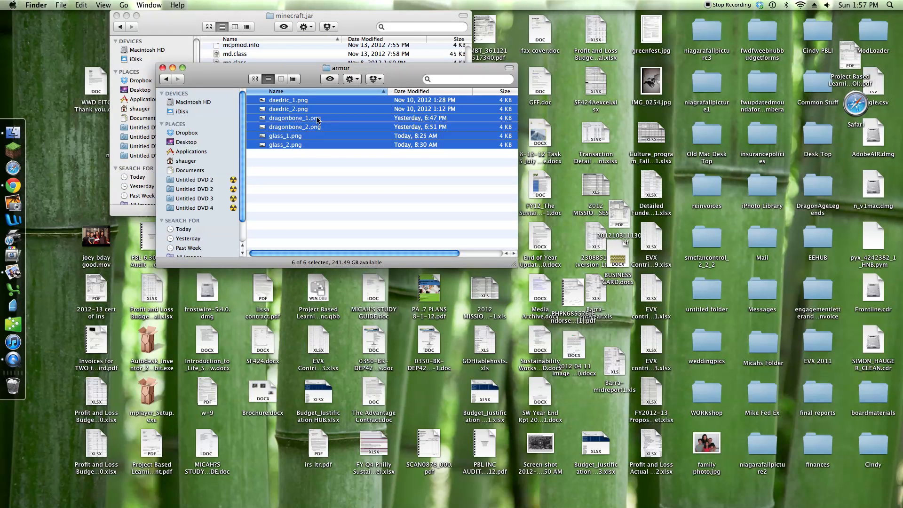
left_click(351, 27)
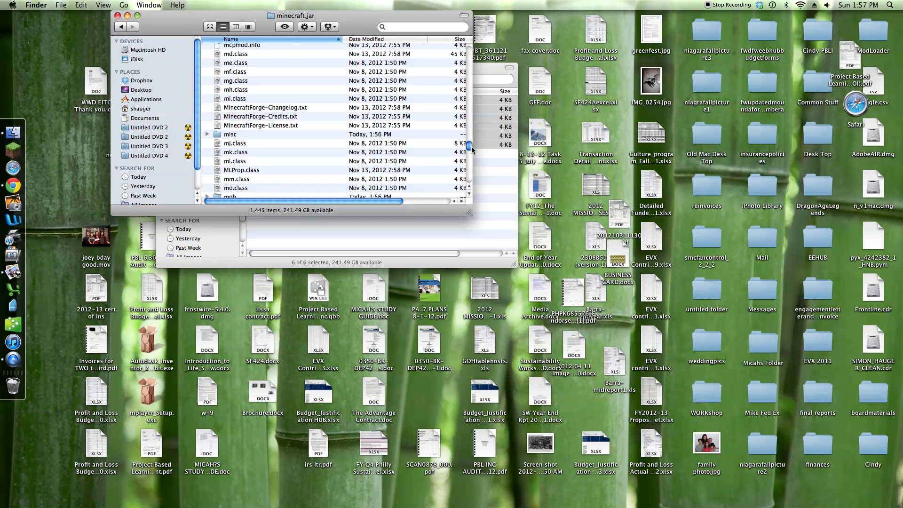
left_click_drag(471, 149, 466, 91)
double_click(335, 50)
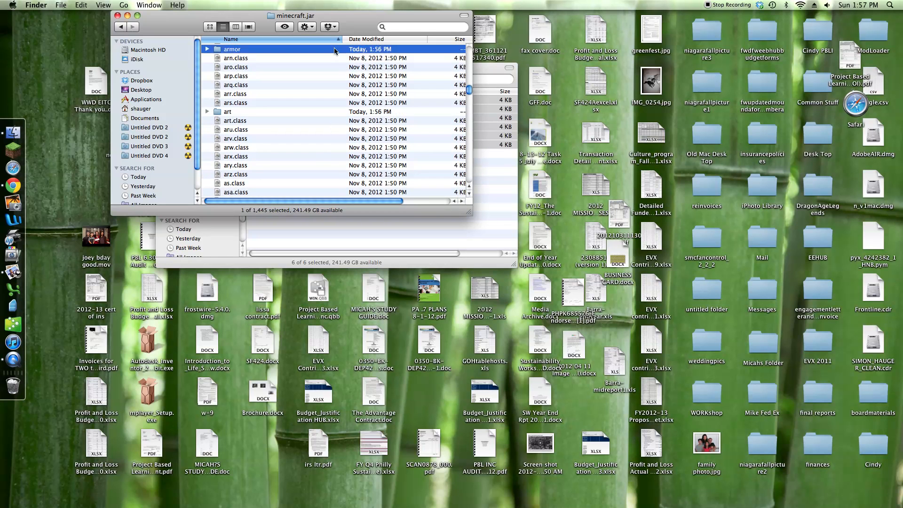
key("super+v")
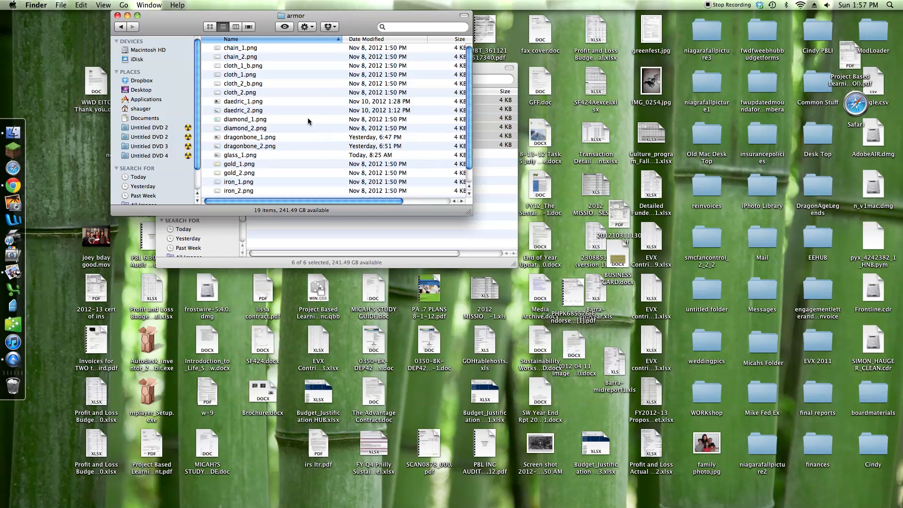
left_click(458, 244)
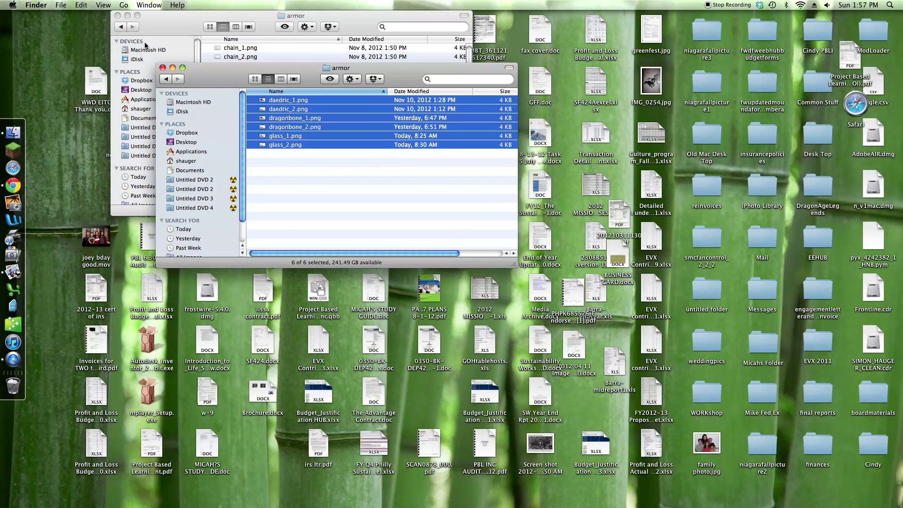
left_click(167, 79)
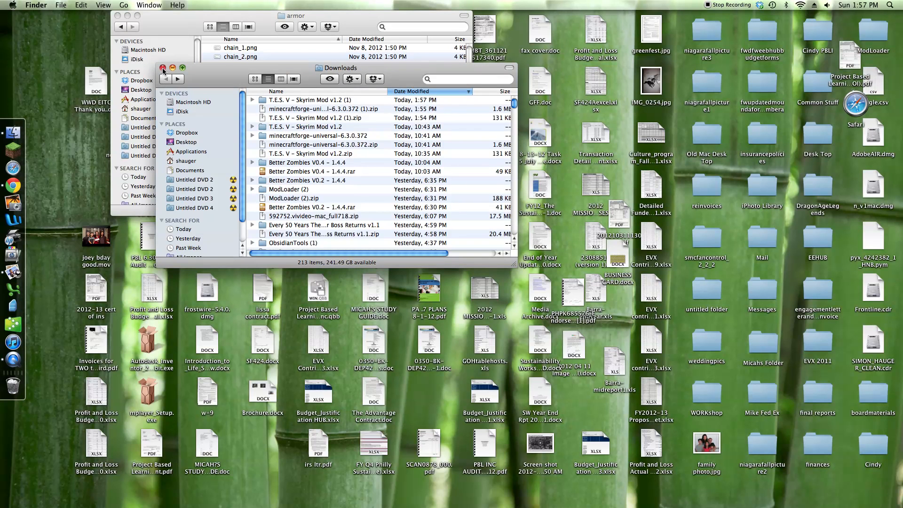
Close the Finder windows, launch Minecraft, log in and go full screen with 4 mods loaded.
left_click(163, 68)
left_click(117, 16)
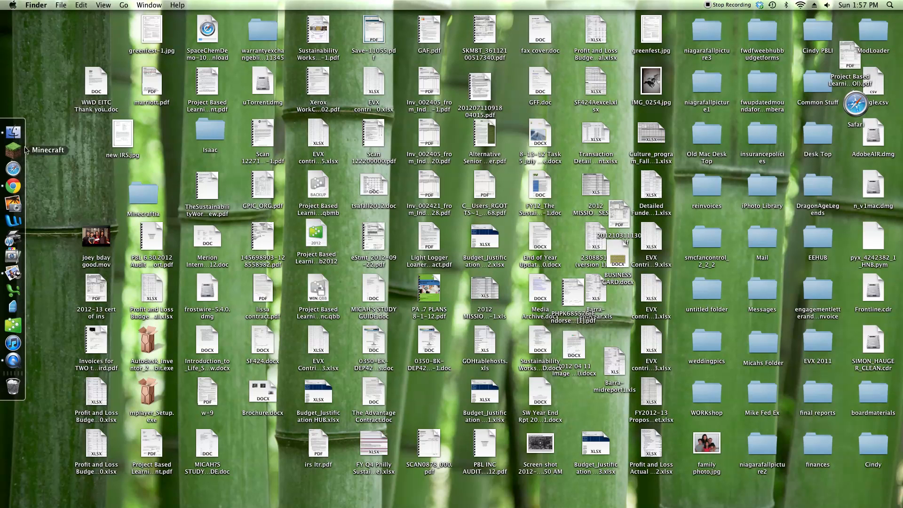
left_click(26, 149)
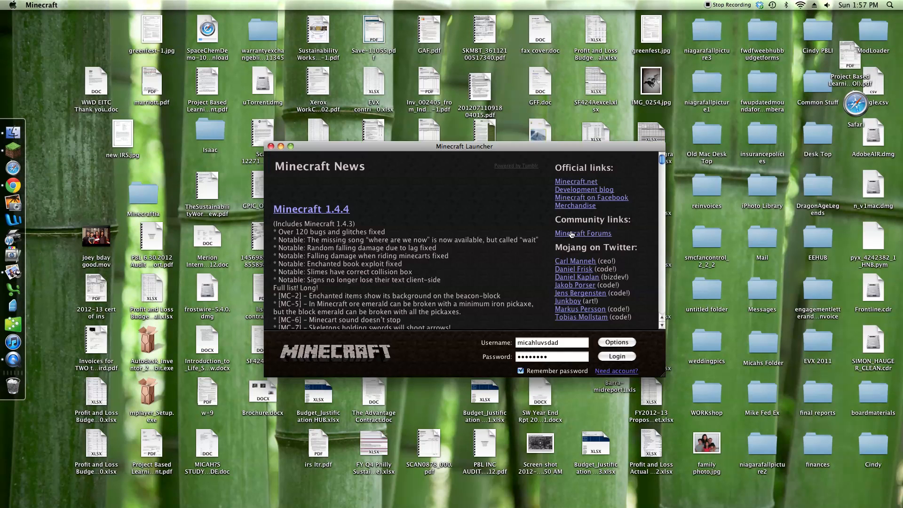
left_click(609, 359)
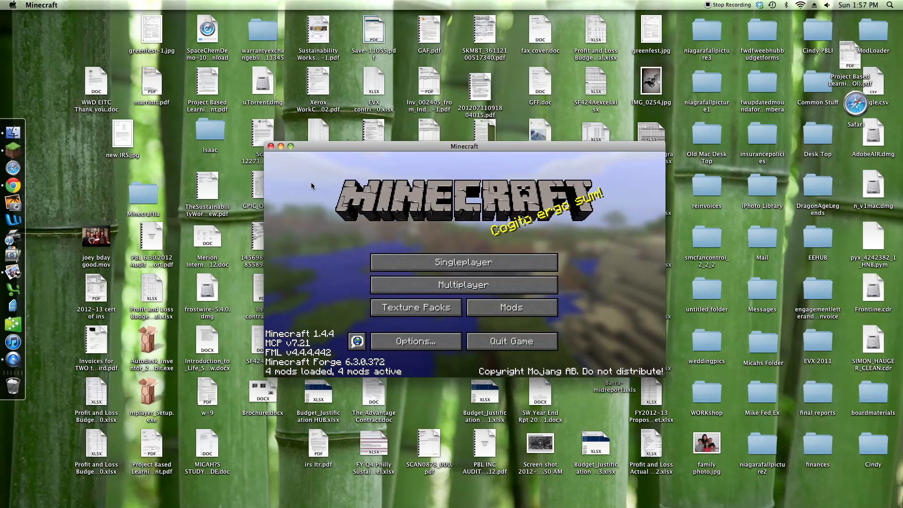
left_click(290, 146)
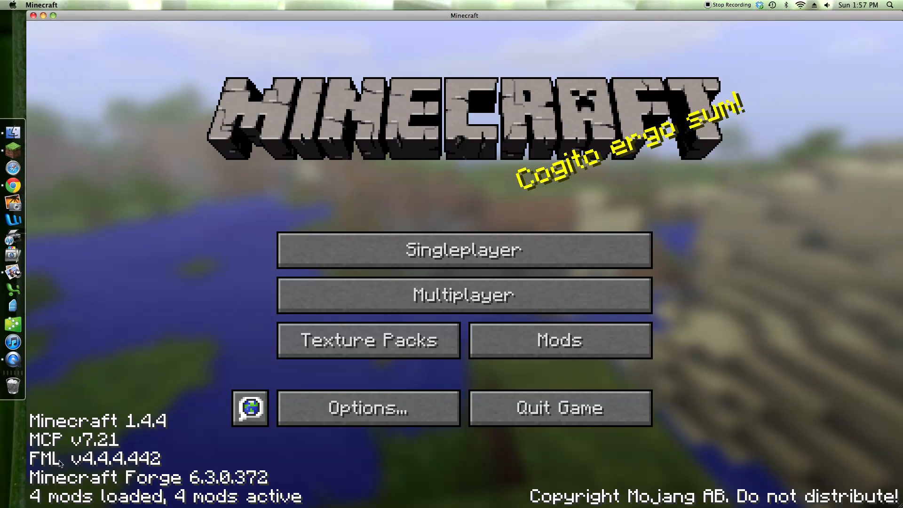
From Singleplayer, name the new world Skyrim, set Game Mode to Creative and create it.
left_click(350, 243)
left_click(614, 427)
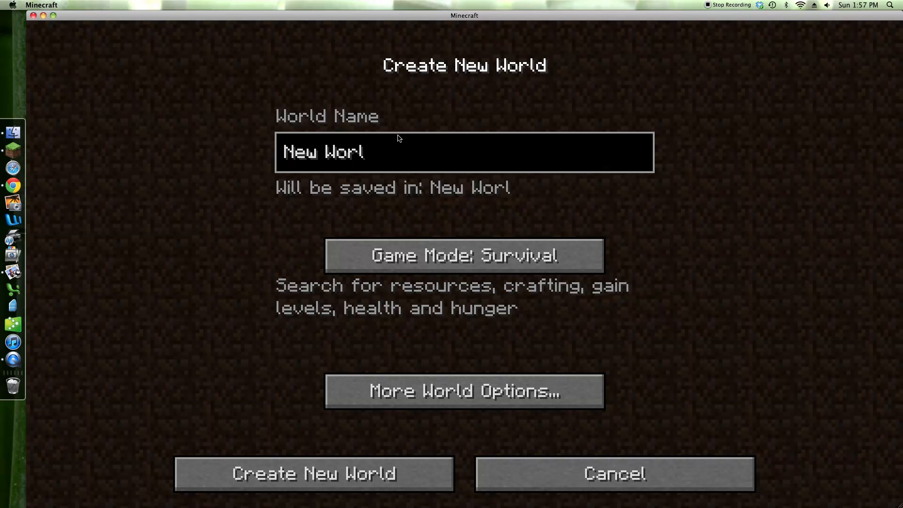
key("BackSpace")
key("BackSpace")
key("BackSpace")
type("Skyrim")
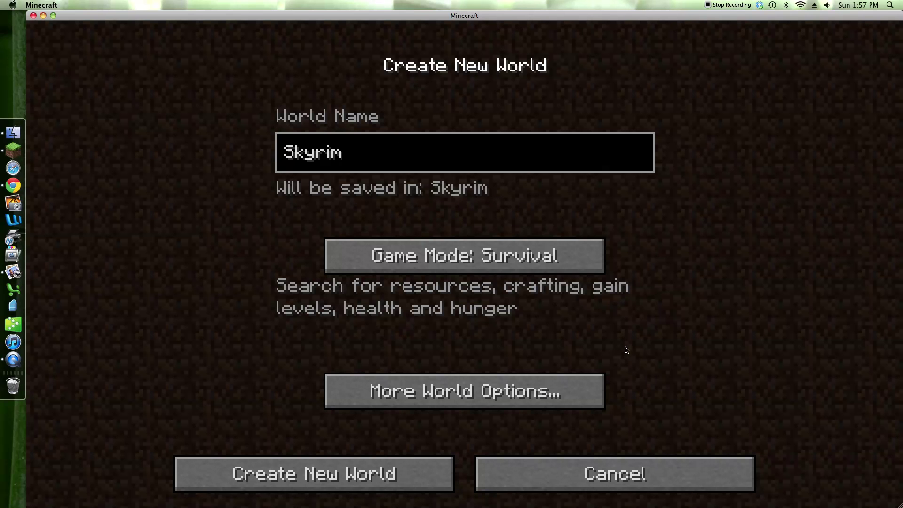
left_click(464, 256)
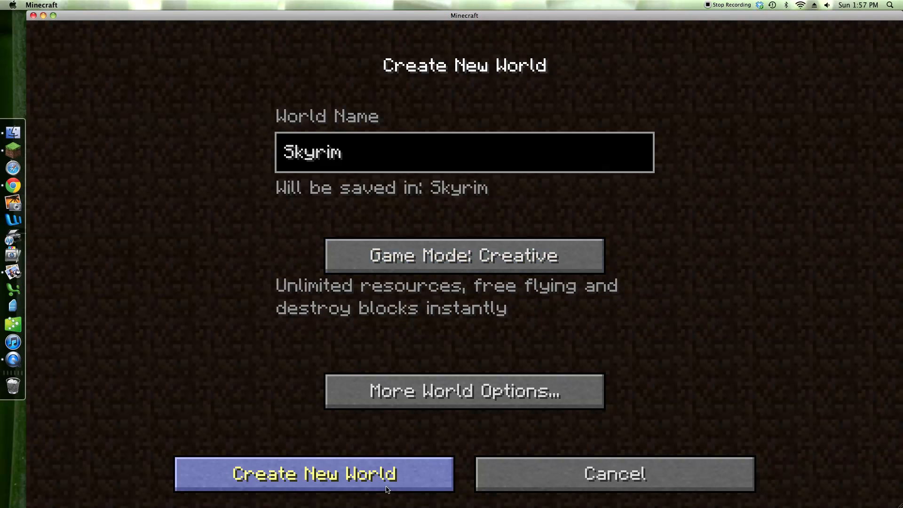
left_click(314, 473)
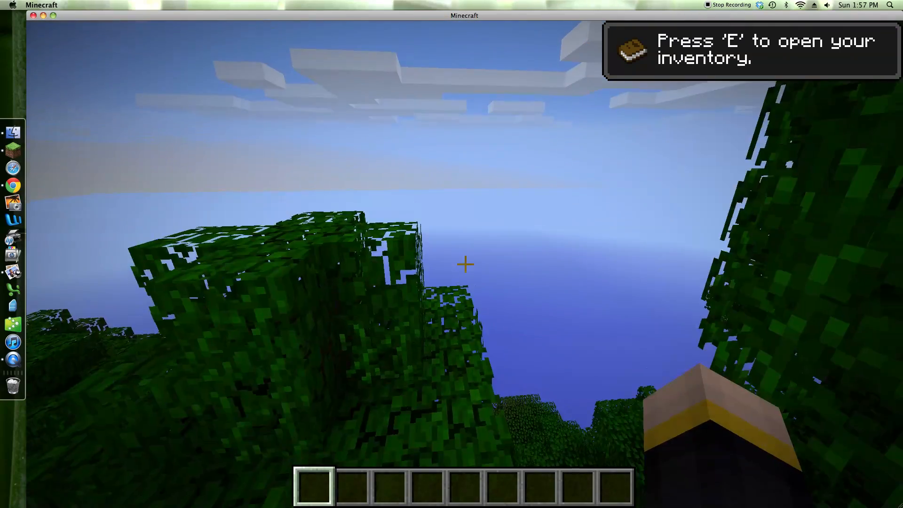
key("e")
scroll(621, 205, "down", 2)
left_click(621, 113)
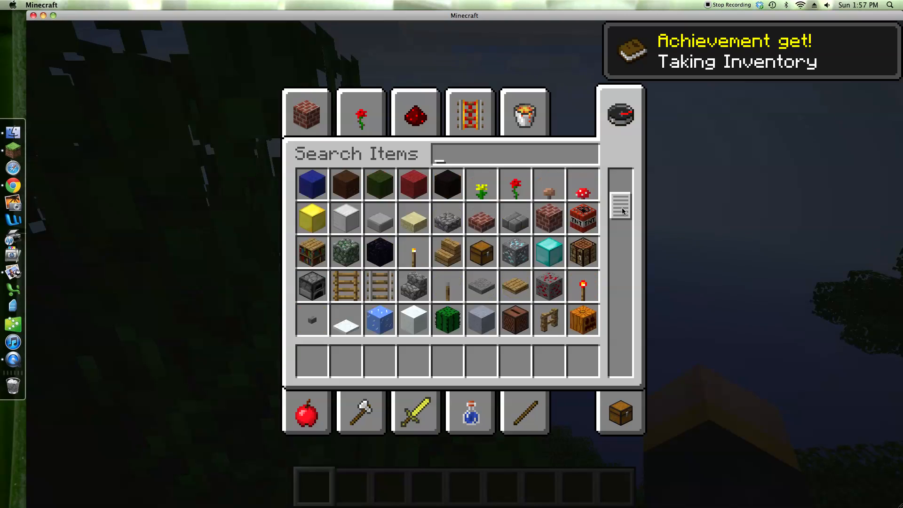
left_click_drag(621, 183, 620, 364)
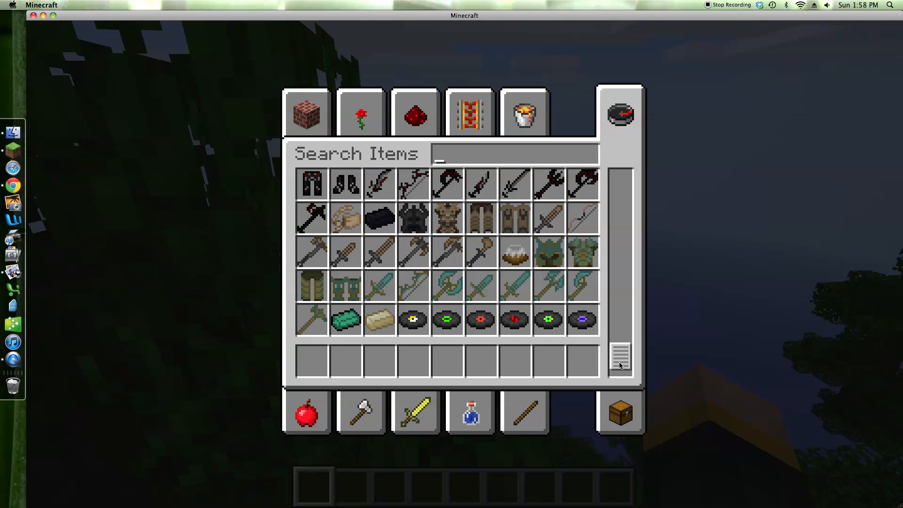
scroll(623, 362, "up", 1)
scroll(623, 361, "up", 1)
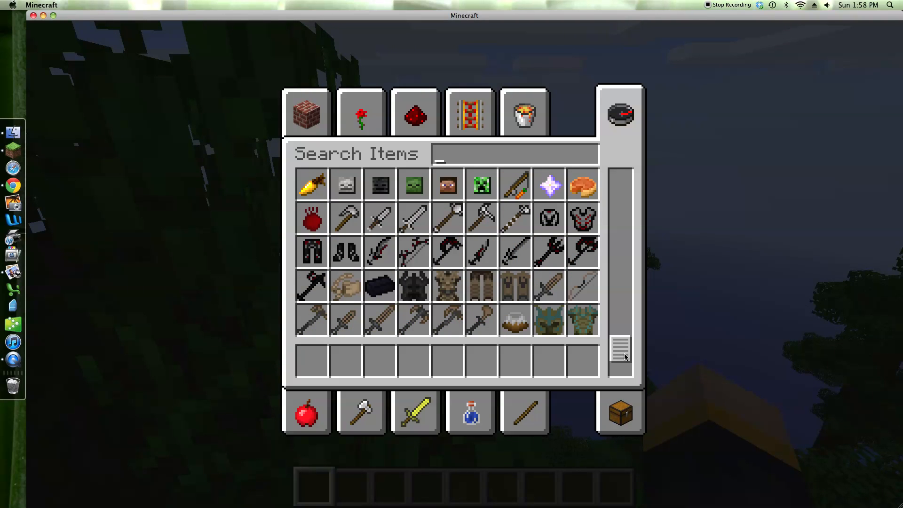
scroll(624, 355, "up", 1)
scroll(625, 354, "up", 1)
scroll(624, 353, "up", 2)
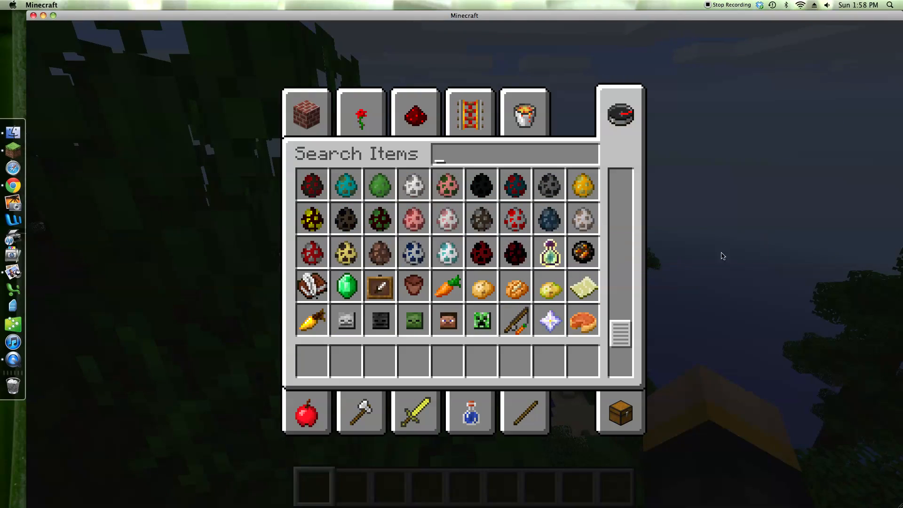
key("e")
Fly forward over the lake and sandy island, then turn to face the jungle cliff with the cave.
key("w")
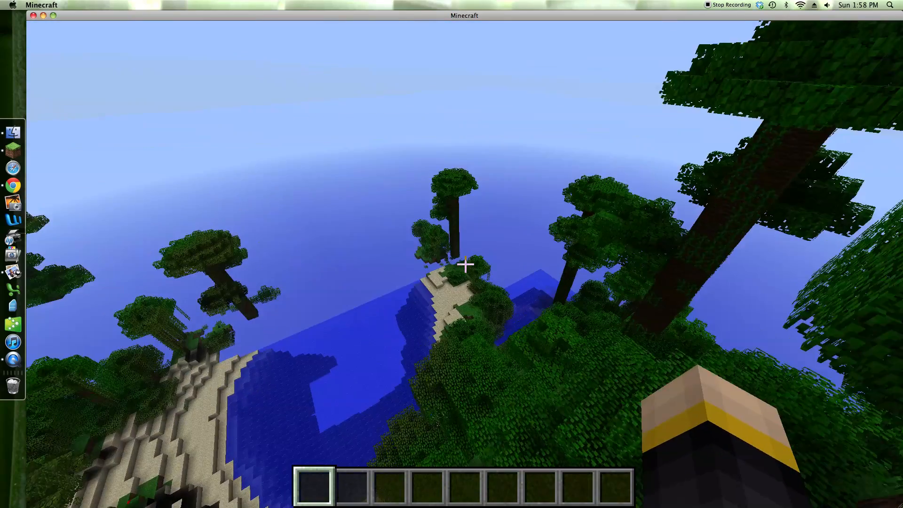
key("w")
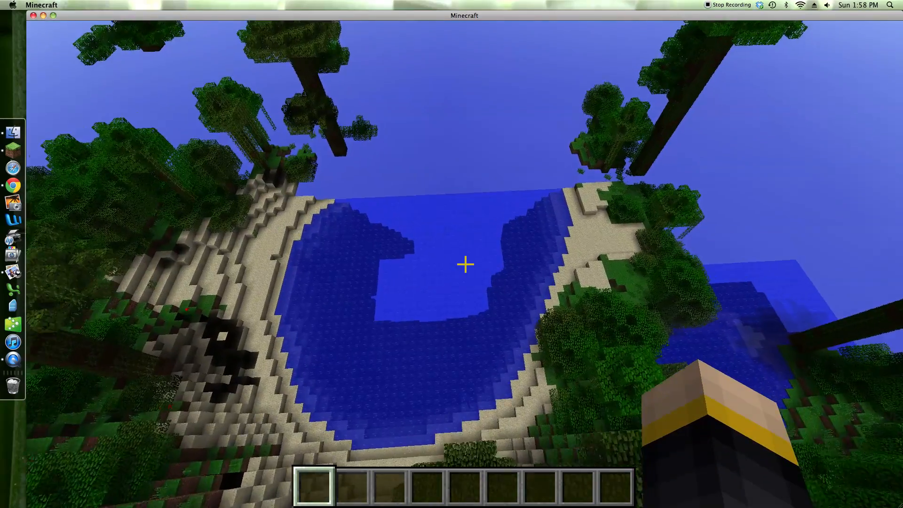
key("w")
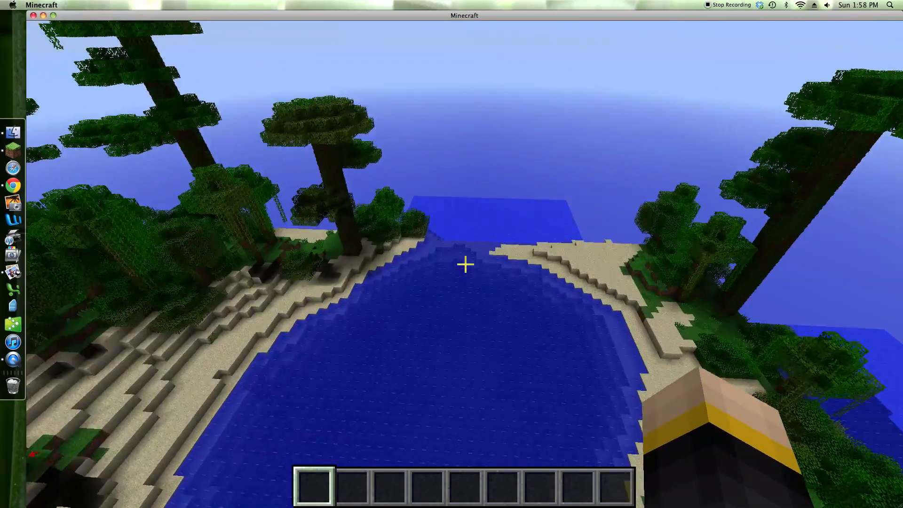
key("w")
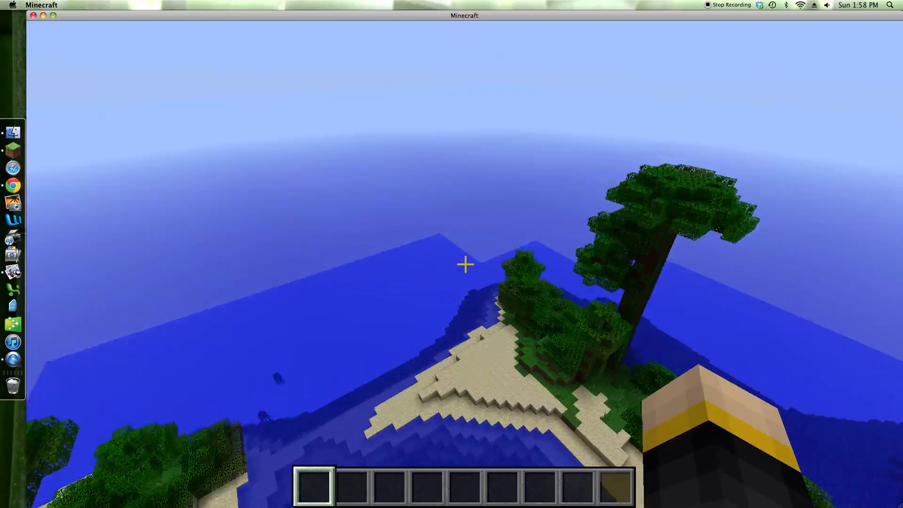
key("w")
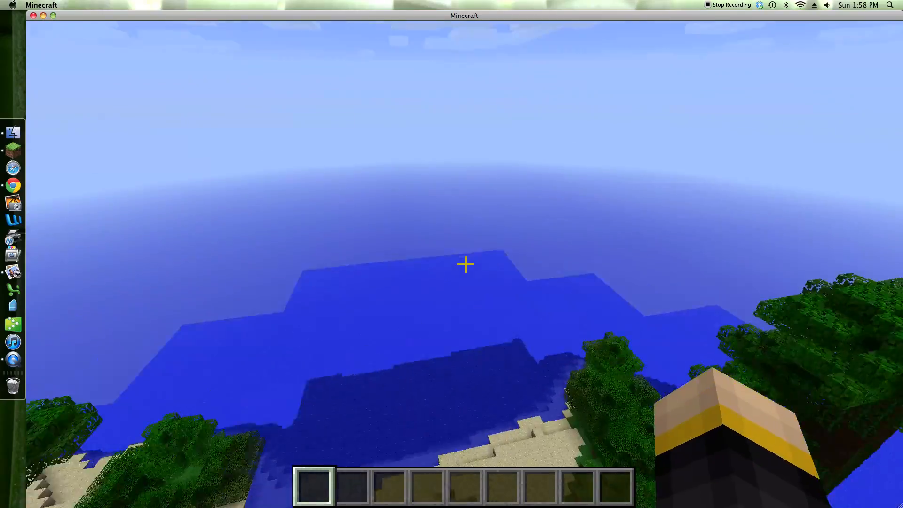
key("w")
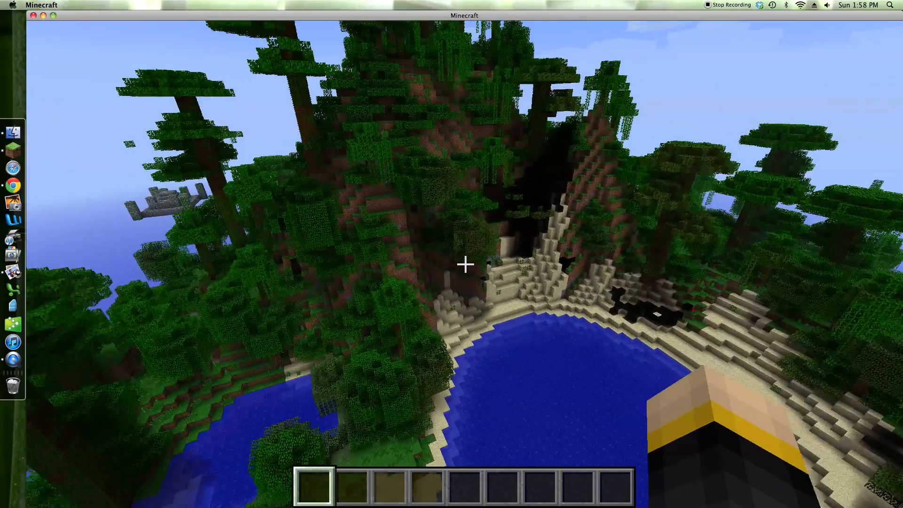